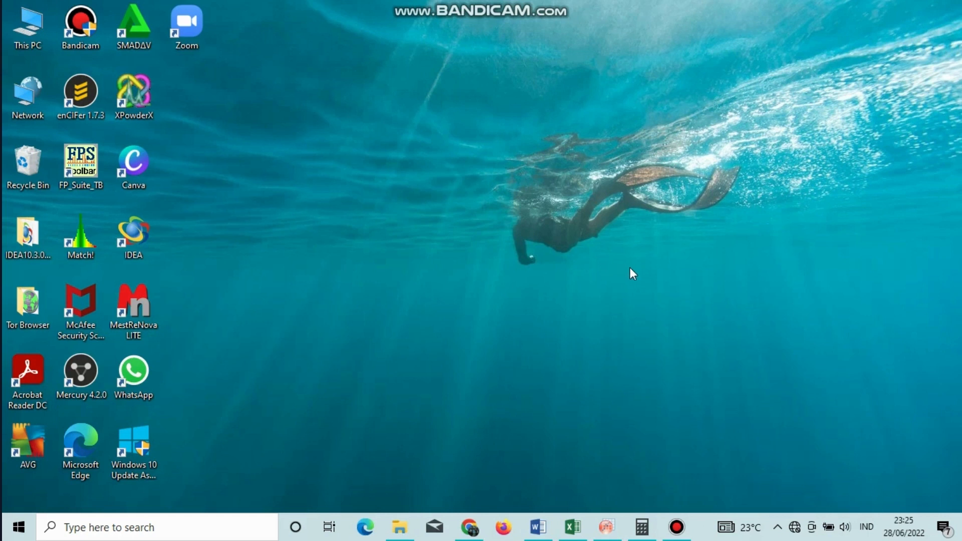
- Switch to the Excel workbook and locate the first and last temperature cells, A28 and A221, on the Analisis Termal sheet
left_click(572, 526)
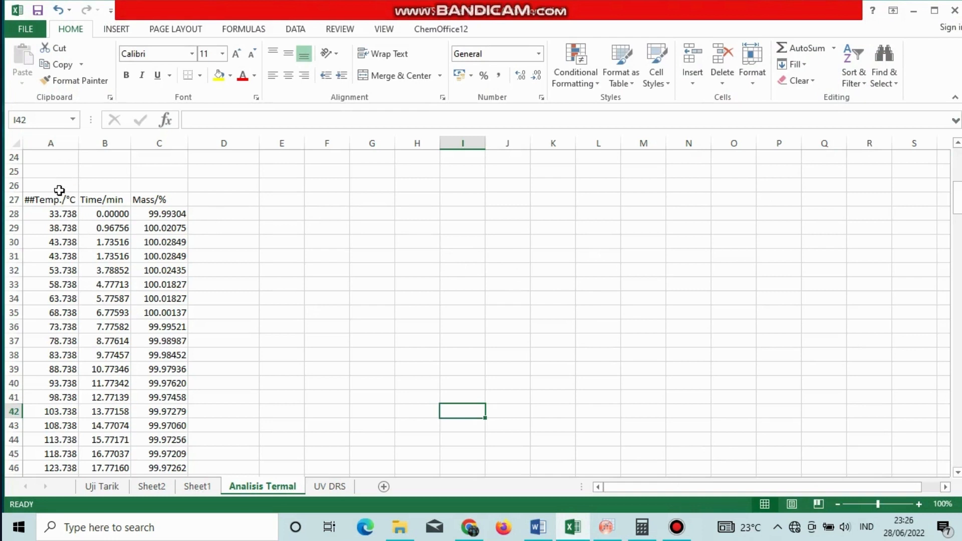
left_click(49, 215)
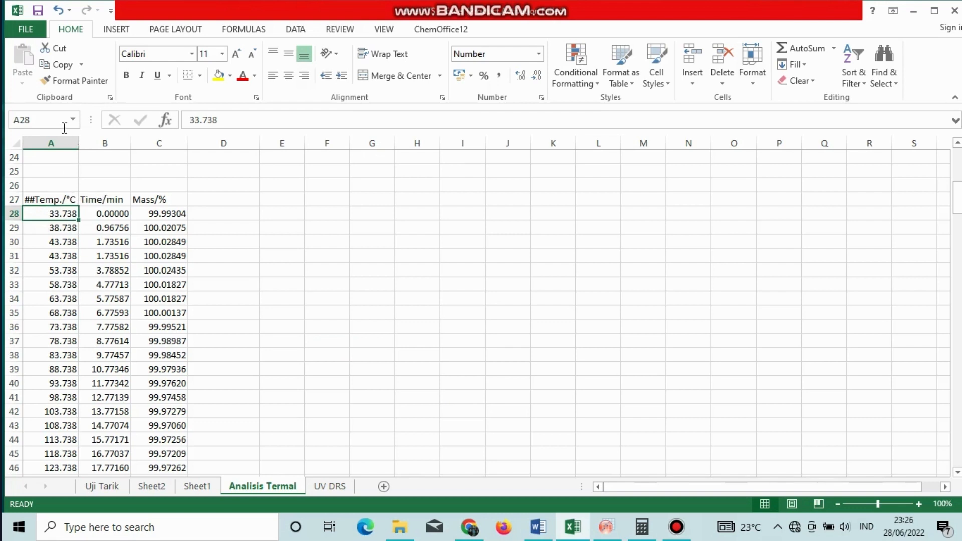
left_click(51, 120)
left_click(51, 120)
left_click_drag(957, 198, 894, 459)
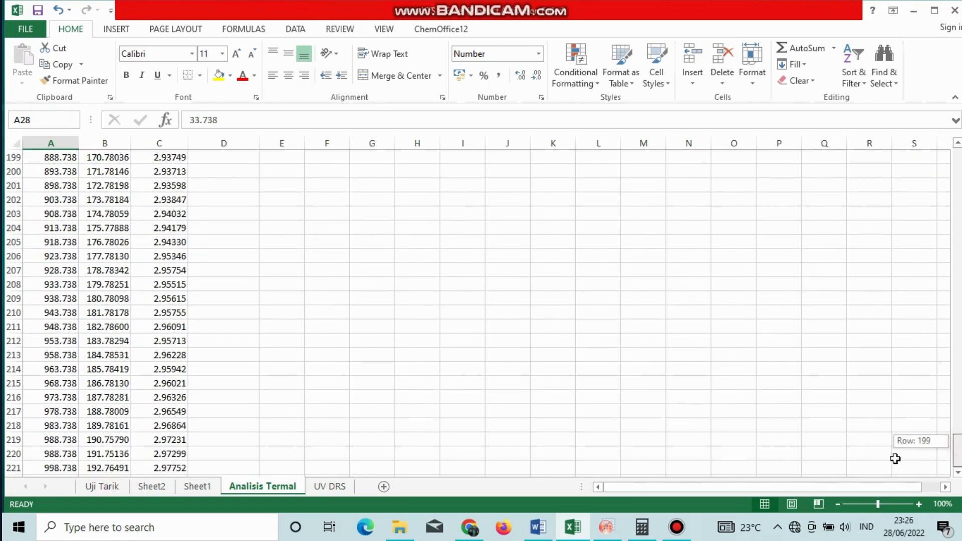
left_click(65, 467)
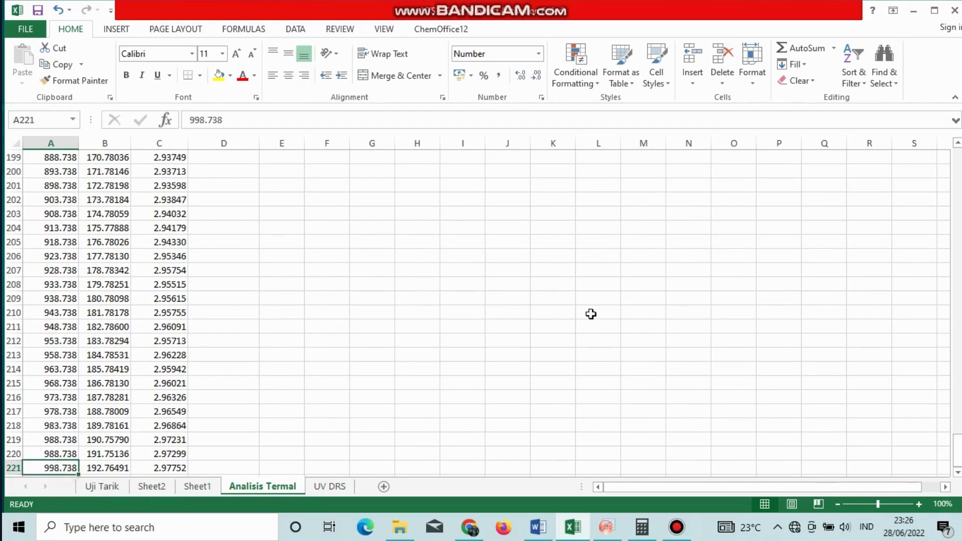
left_click_drag(956, 450, 957, 181)
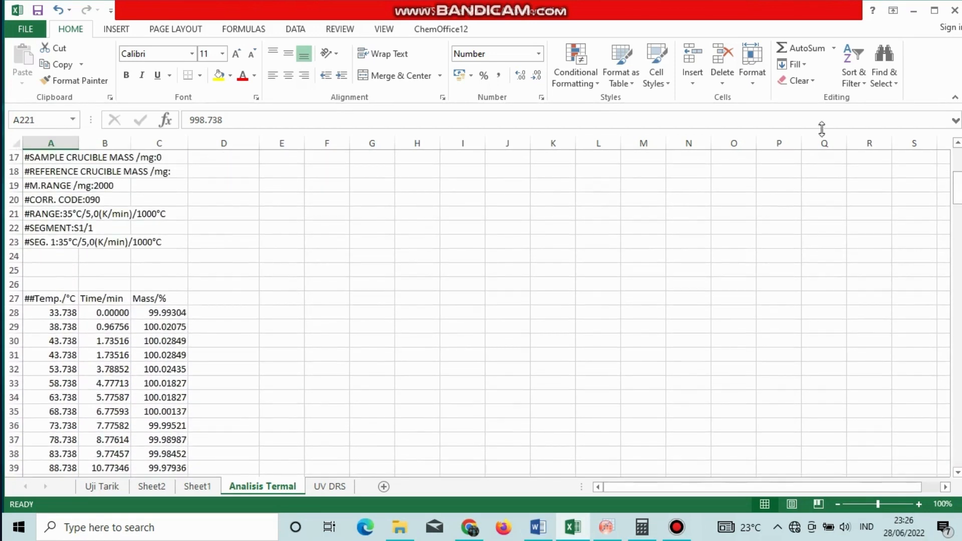
- Try to select the temperature column range ending at cell A221
left_click(42, 116)
left_click(41, 116)
type(":A221")
key("Return")
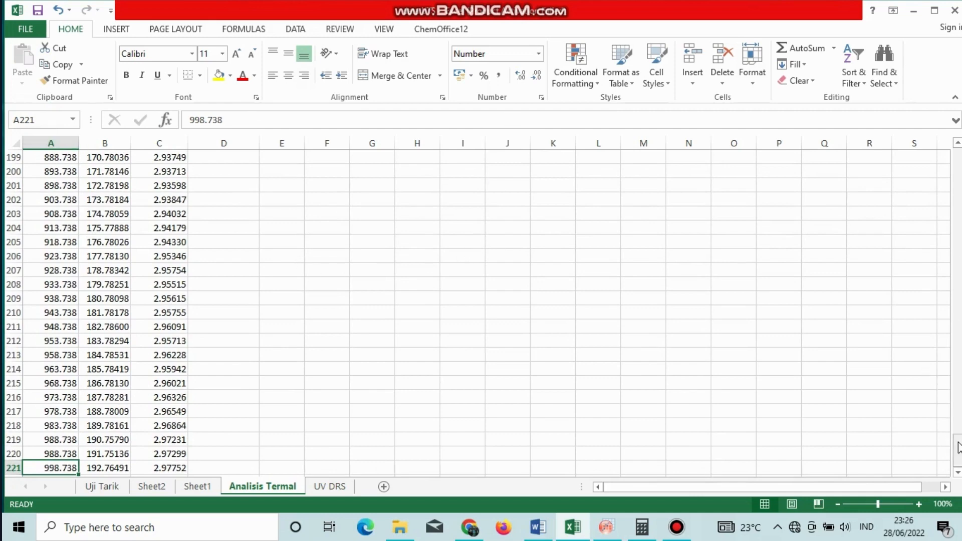
- Select the temperature data in range A28:A221 and copy it
left_click_drag(958, 447, 946, 194)
left_click(58, 227)
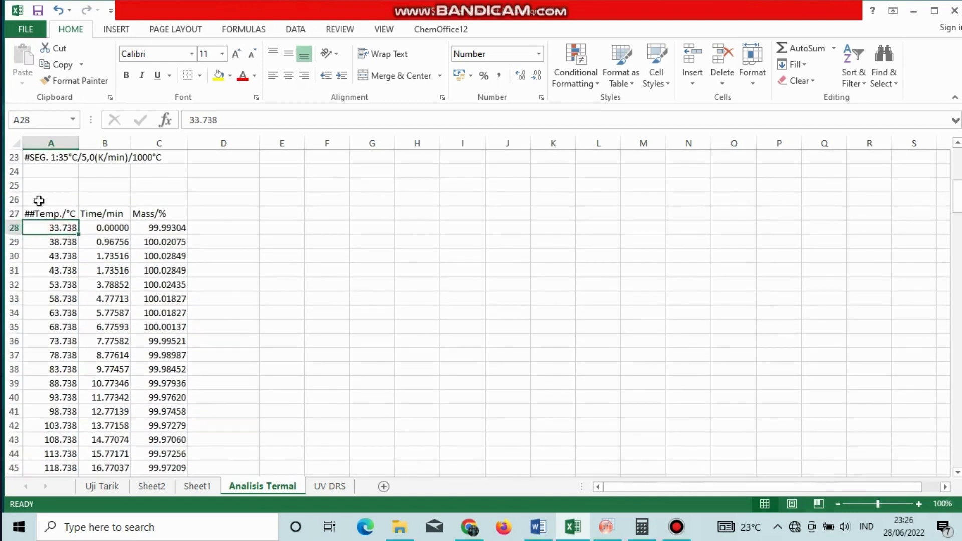
left_click(30, 123)
left_click(31, 123)
type(":A221")
key("Return")
key("ctrl+c")
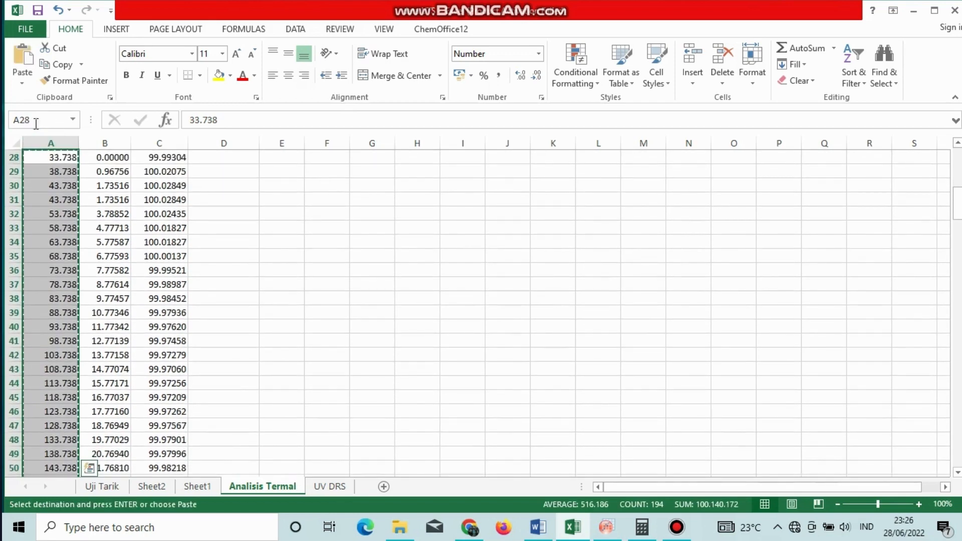
- Switch to OriginPro and paste the temperature data into column A(X) of Book1, starting at row 1
left_click(606, 527)
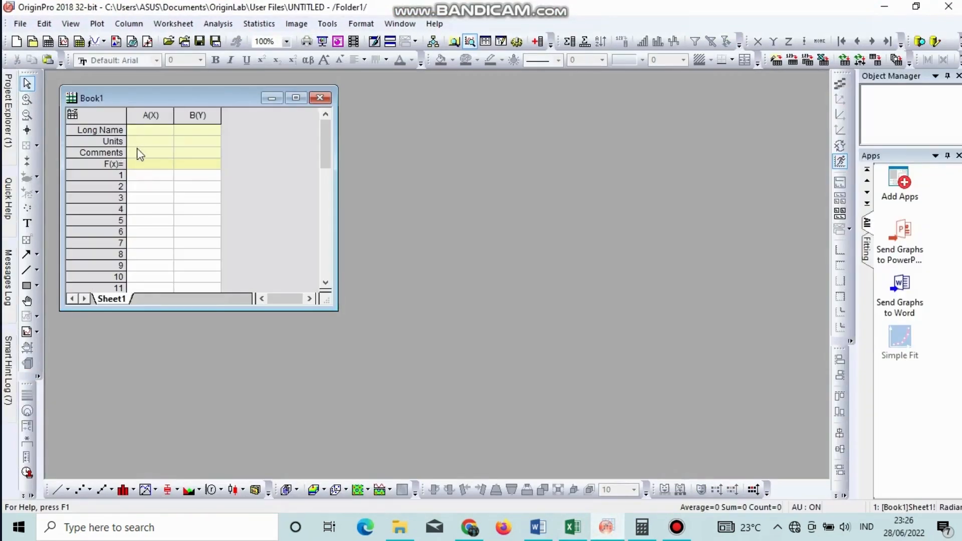
left_click(142, 175)
key("ctrl+v")
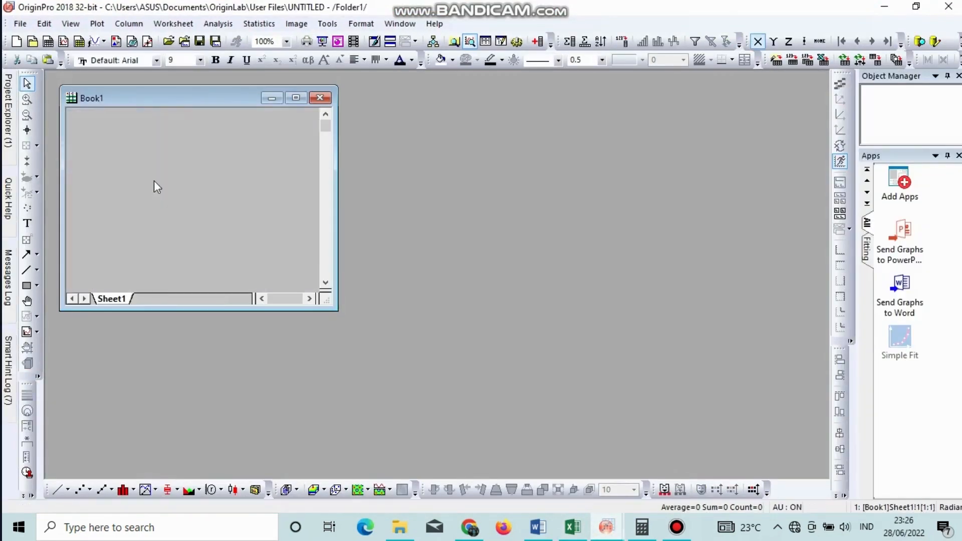
- Set column A's long name to "temperatur" and its units to "C", then select row 1 of column B(Y)
left_click(157, 133)
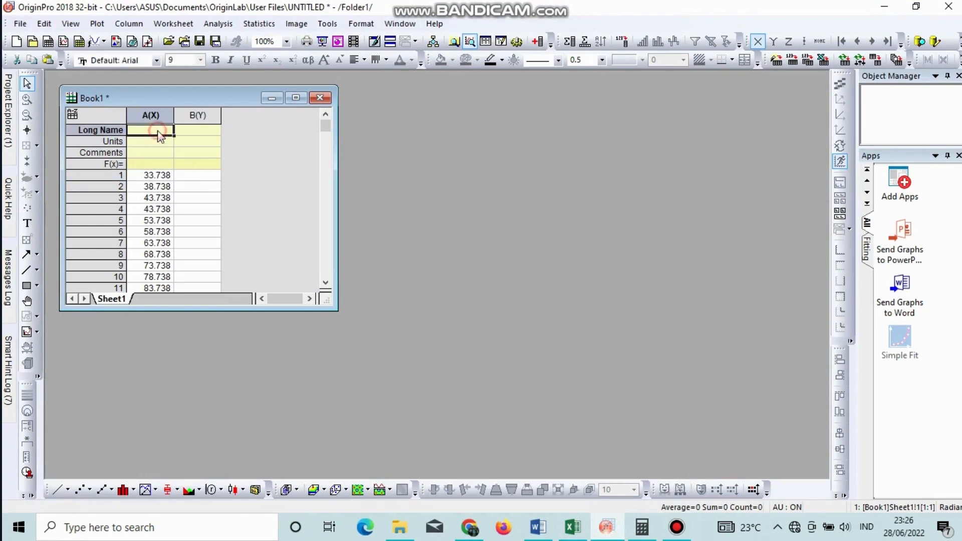
type("tem")
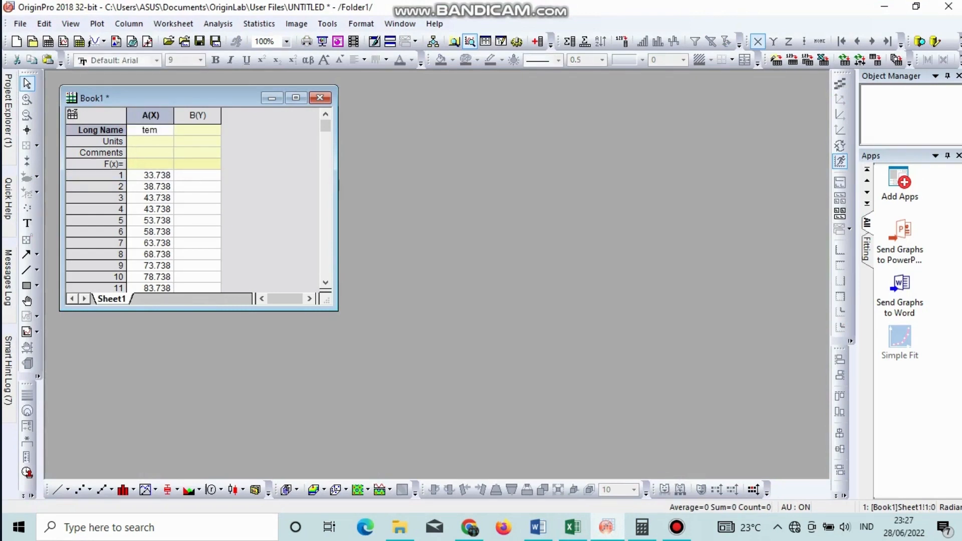
type("peratur")
left_click(159, 142)
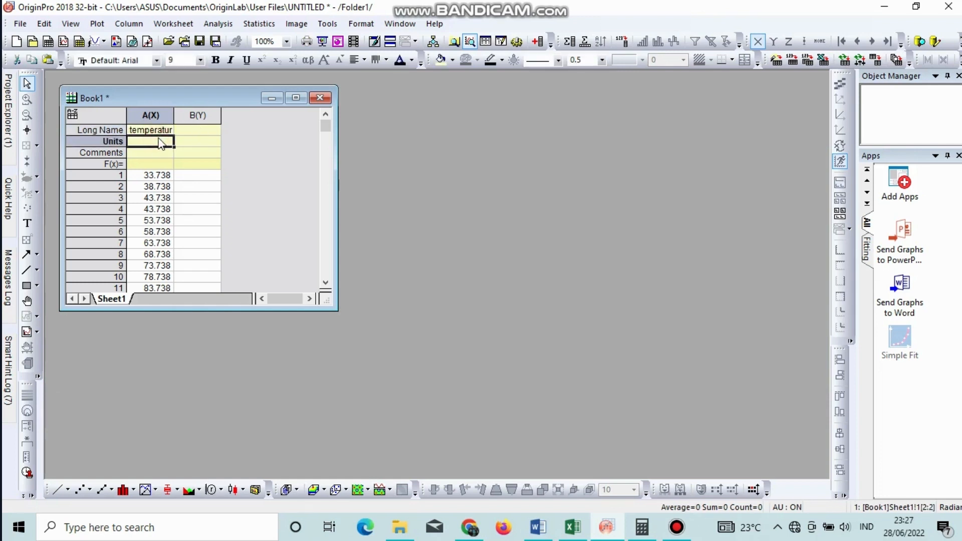
type("C")
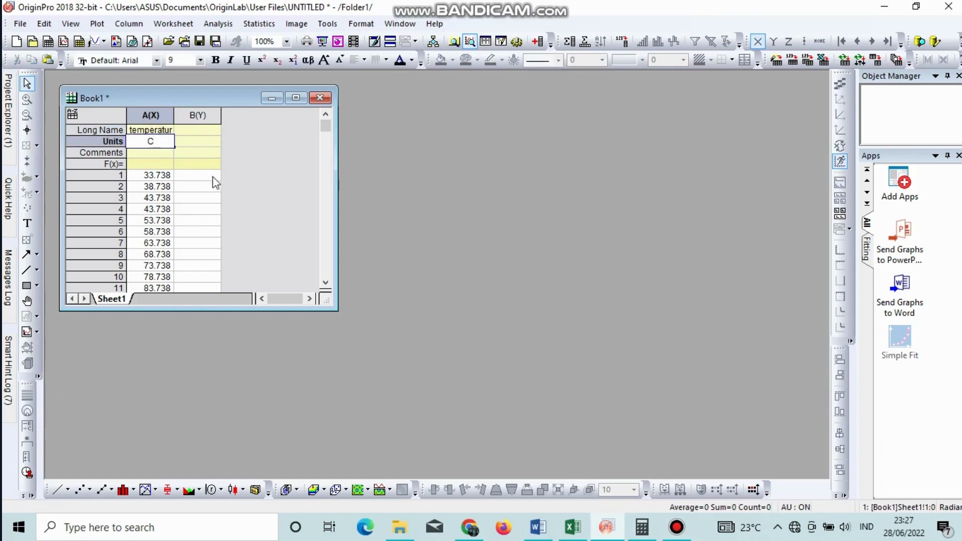
left_click(212, 176)
- Switch back to Excel and fill cell C35 with the value of the cell above it
left_click(570, 534)
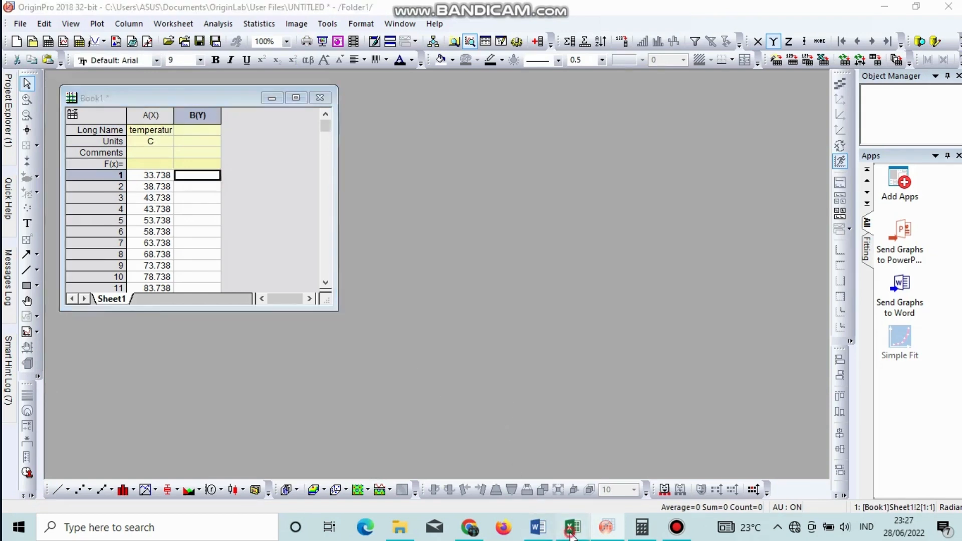
left_click(157, 255)
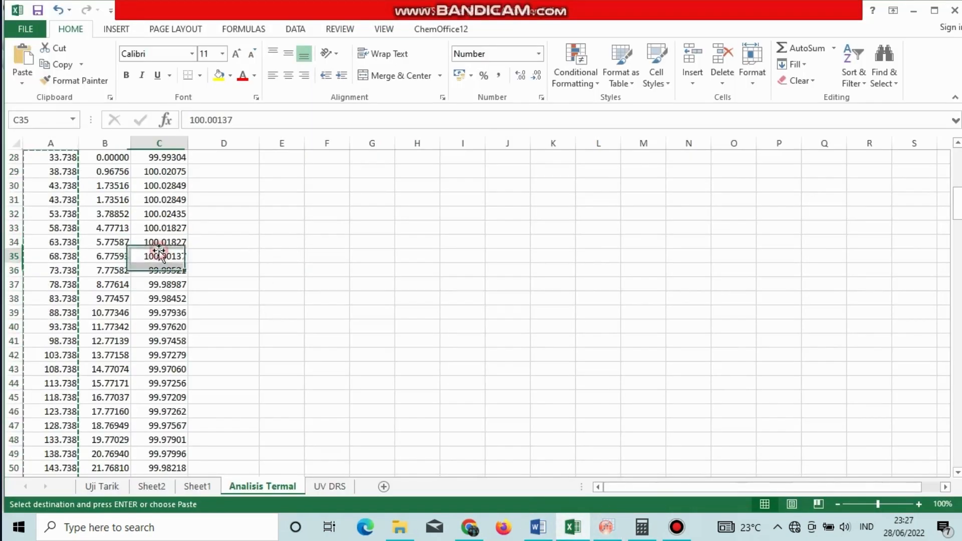
key("ctrl+d")
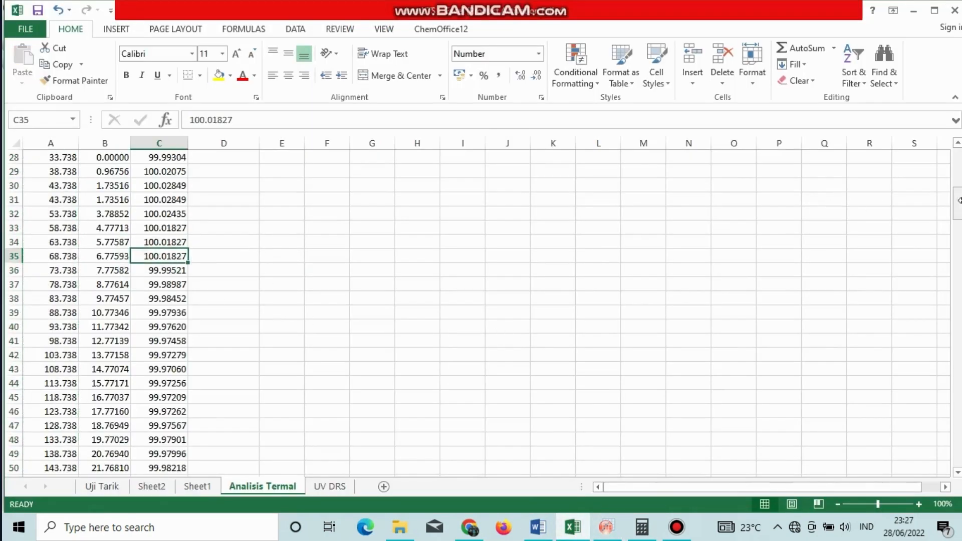
- Select the mass percentage data in range C28:C221 and copy it
left_click_drag(957, 202, 957, 184)
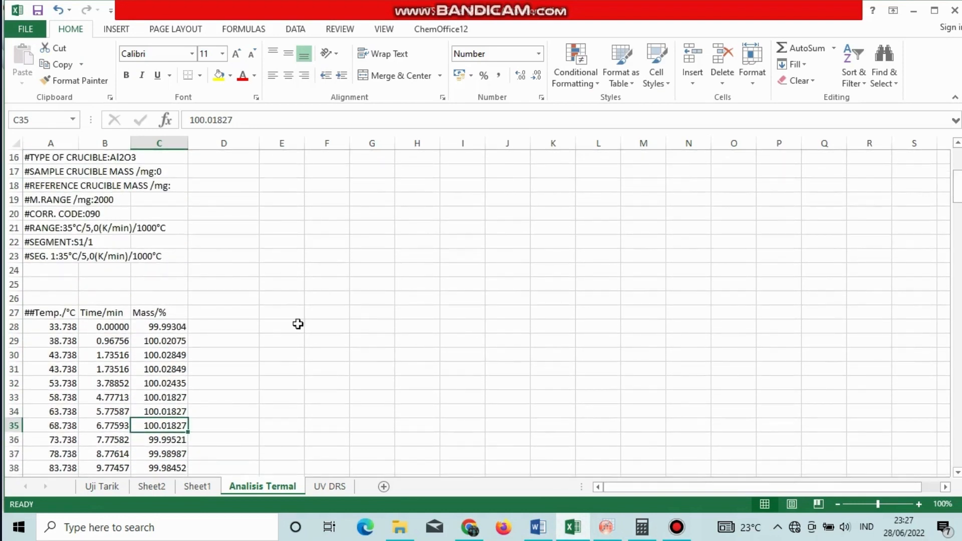
left_click(55, 120)
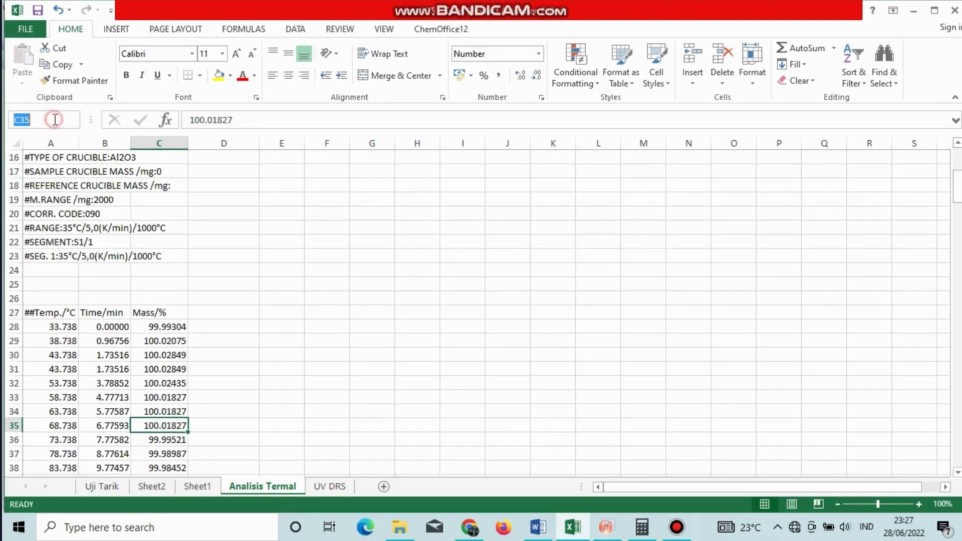
left_click(55, 119)
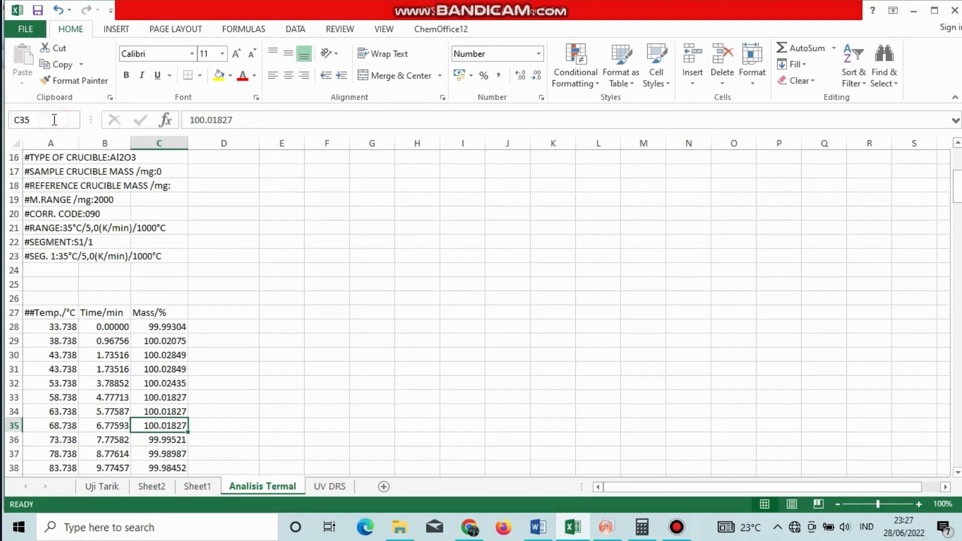
left_click(159, 326)
left_click(52, 119)
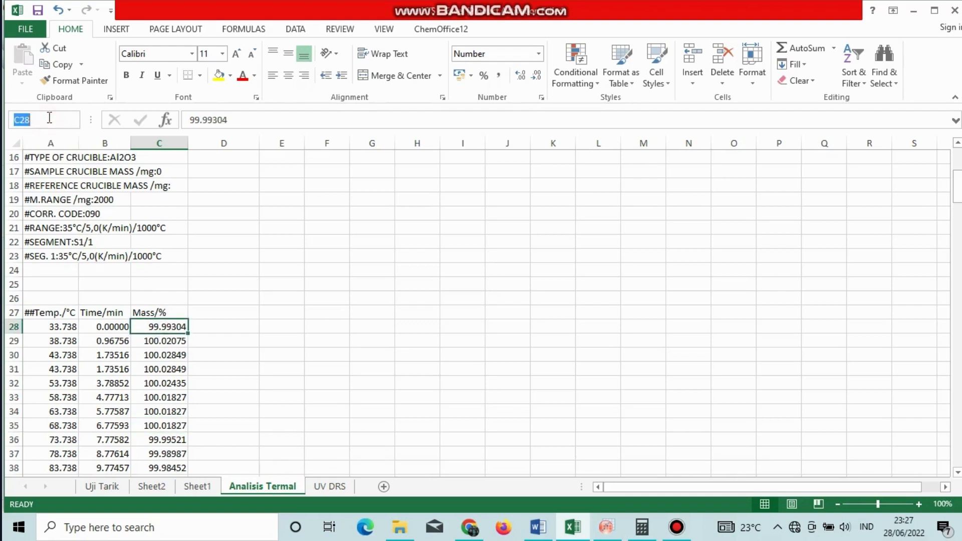
left_click(49, 118)
type(":")
type("C48")
key("Return")
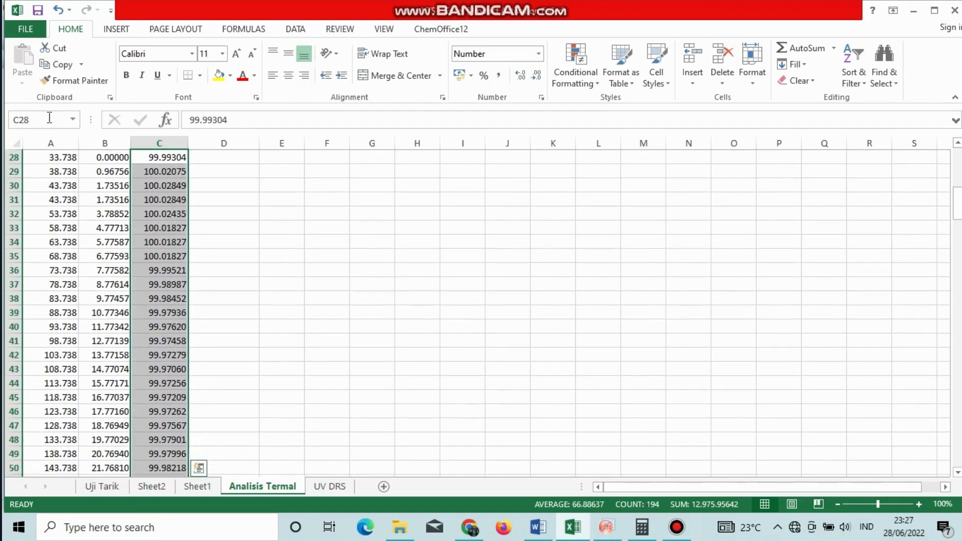
key("ctrl+c")
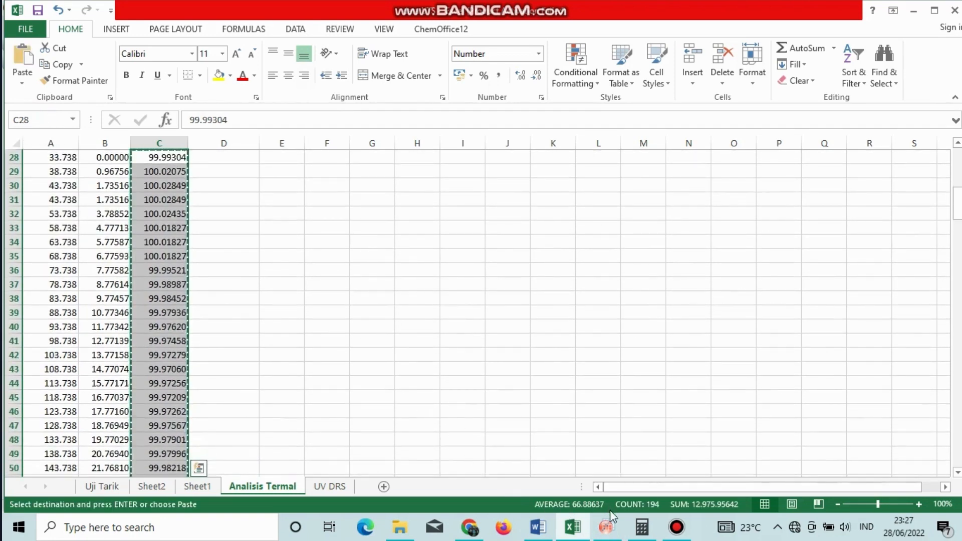
- Switch to OriginPro, paste the mass data into column B(Y) from row 1, and widen the column to fit the values
left_click(606, 527)
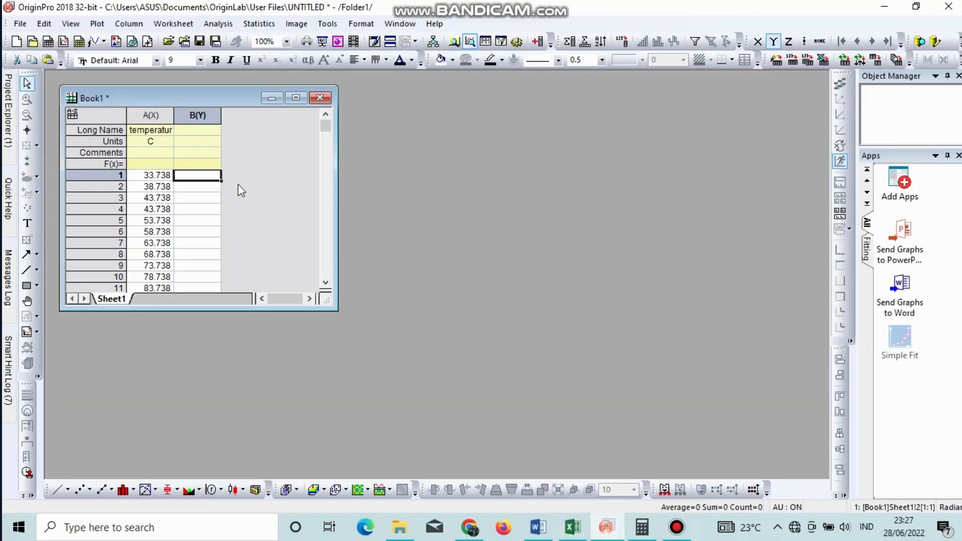
key("ctrl+v")
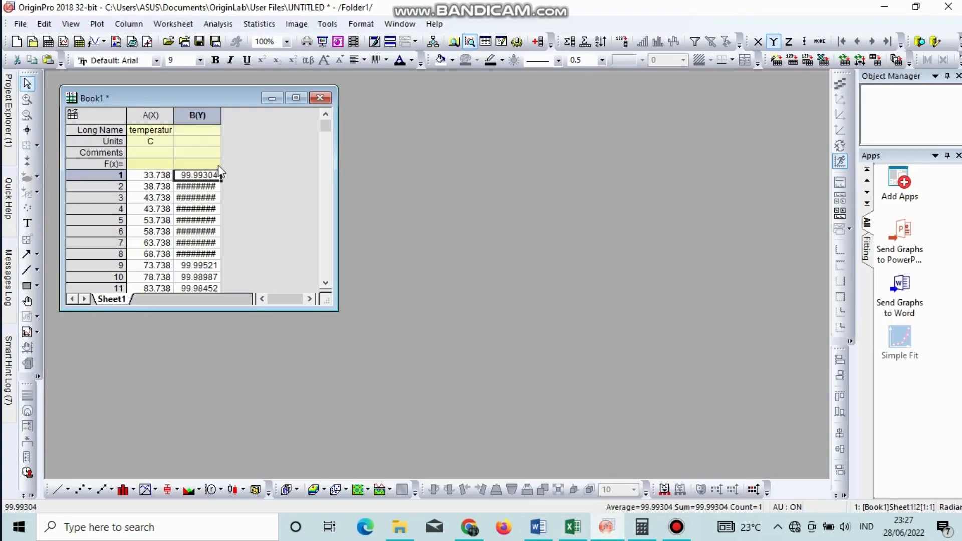
left_click_drag(221, 113, 235, 114)
- Set column B's long name to "persen massa" and its units to "%"
left_click(216, 137)
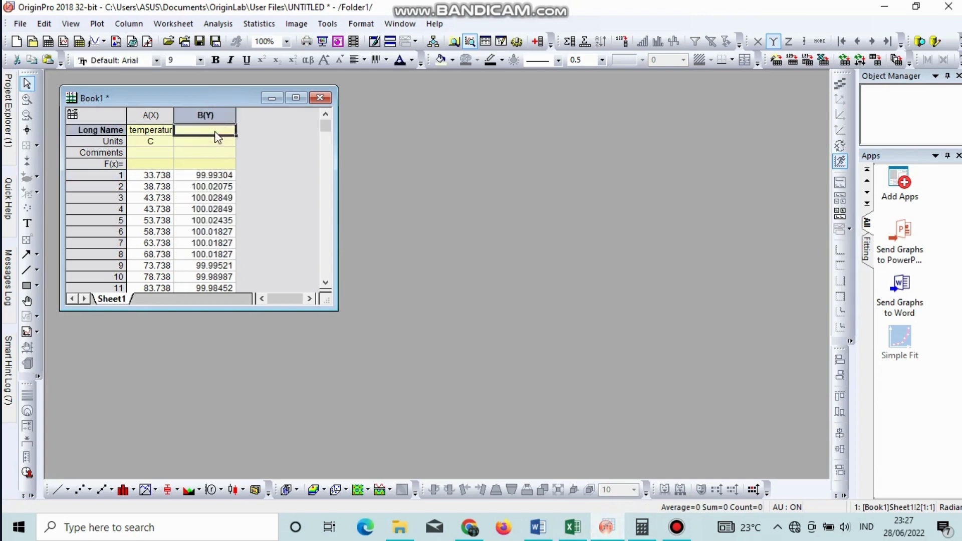
type("persen")
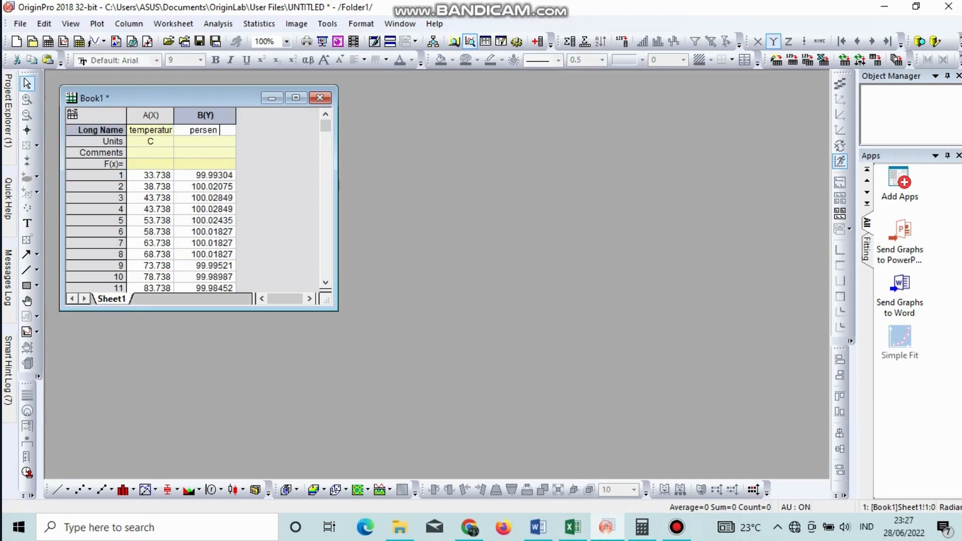
type(" massa")
left_click(202, 147)
type("%")
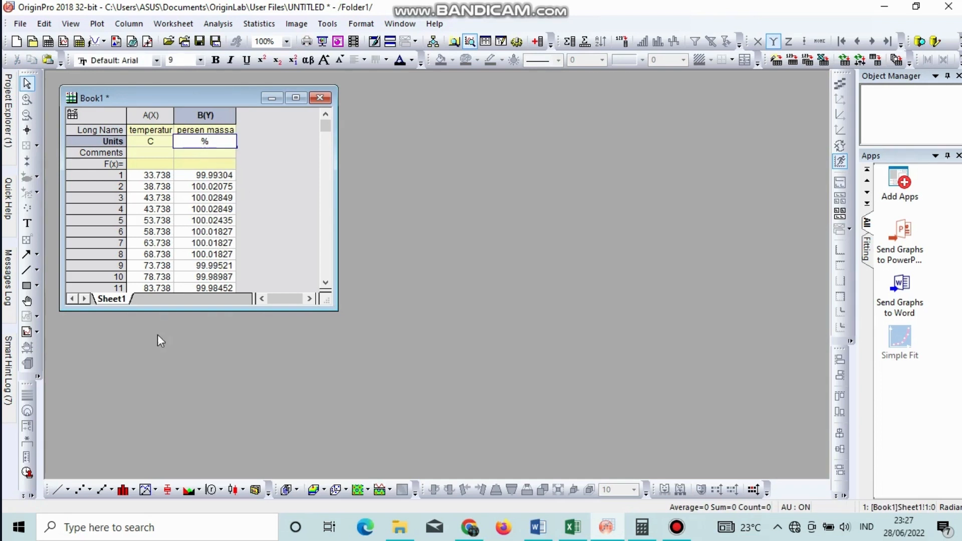
- Select columns A(X) and B(Y) and create a line plot of persen massa against temperatur, closing the yellow hint message
left_click(56, 491)
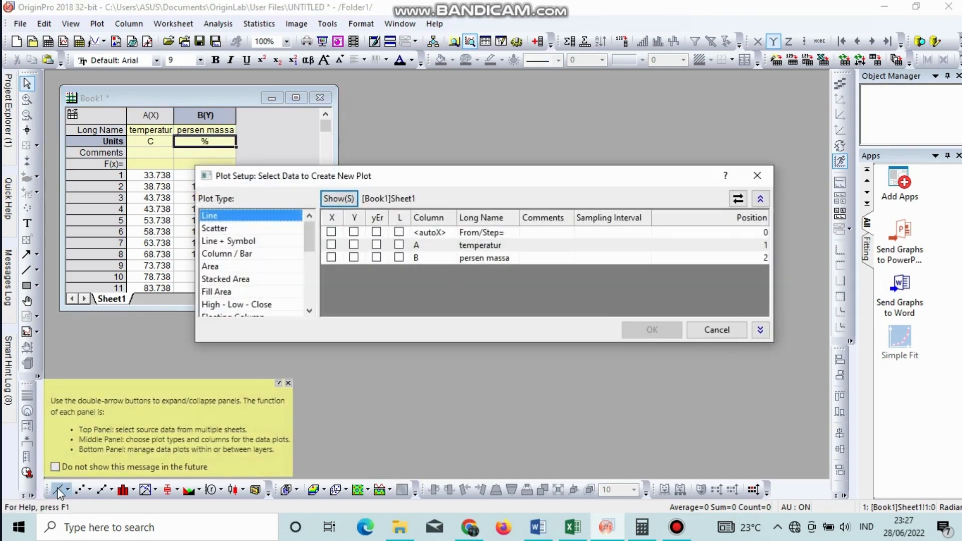
left_click(756, 176)
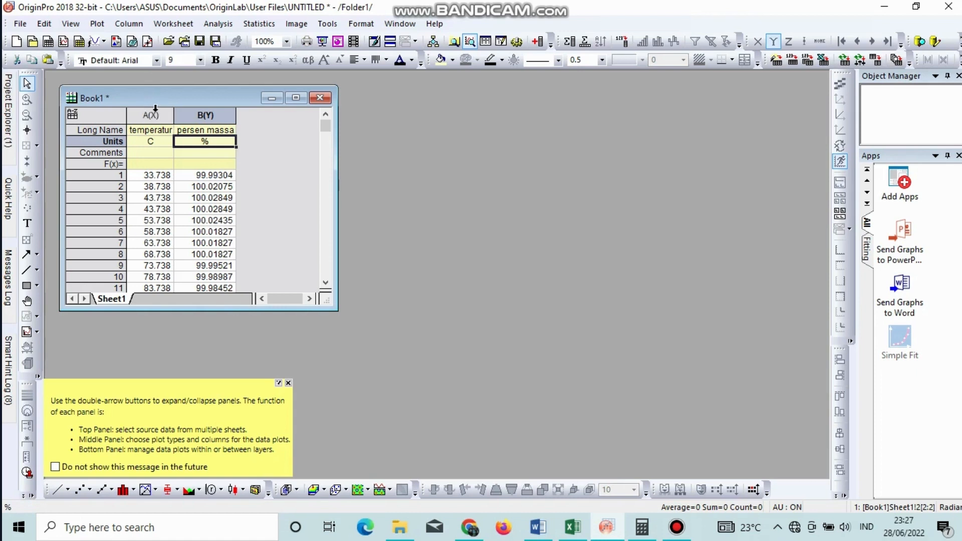
left_click_drag(155, 109, 205, 114)
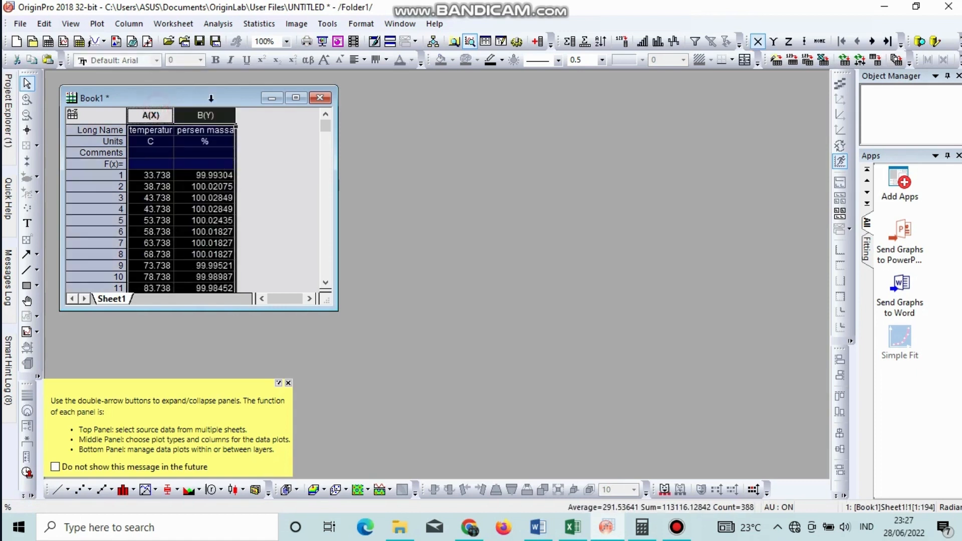
left_click(57, 489)
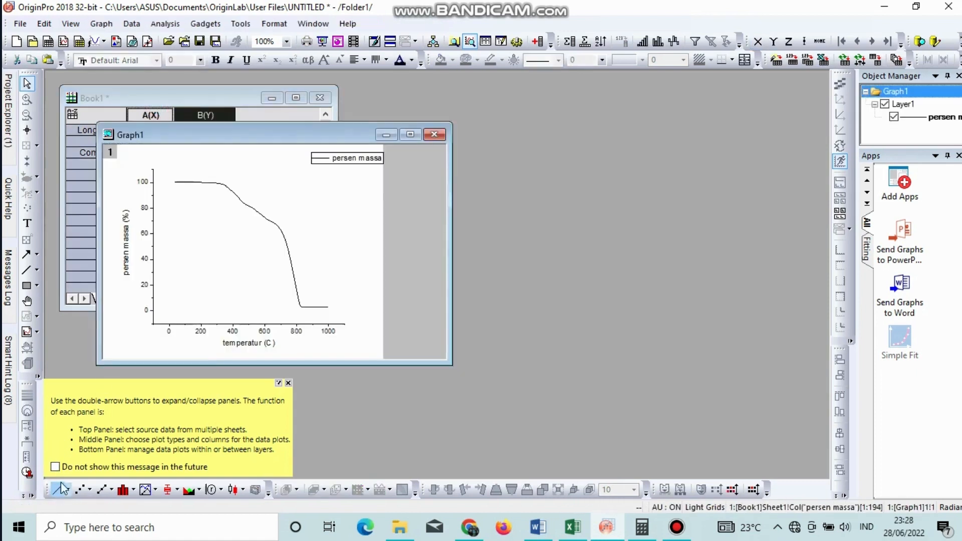
left_click(289, 383)
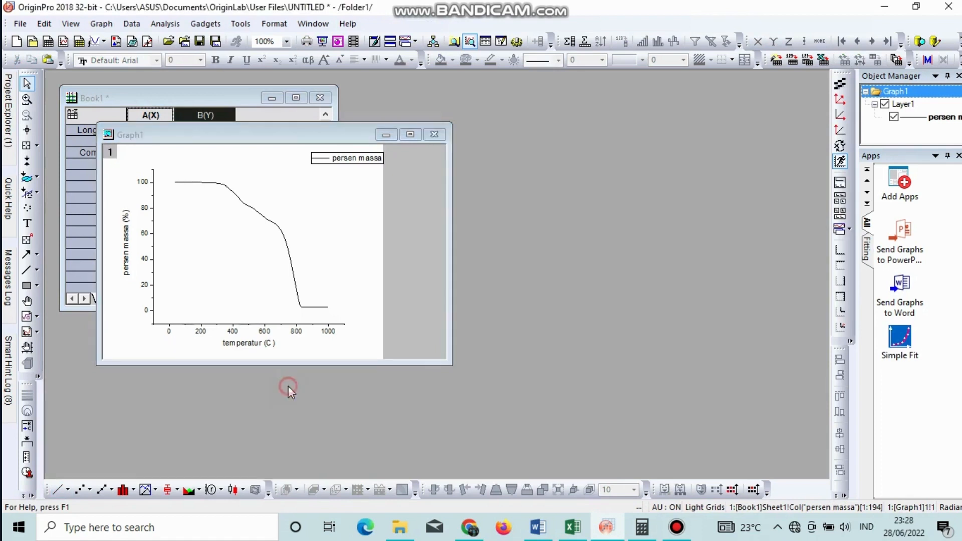
- Maximize the graph window and replace the legend's text with "Kurva TGA"
left_click(410, 135)
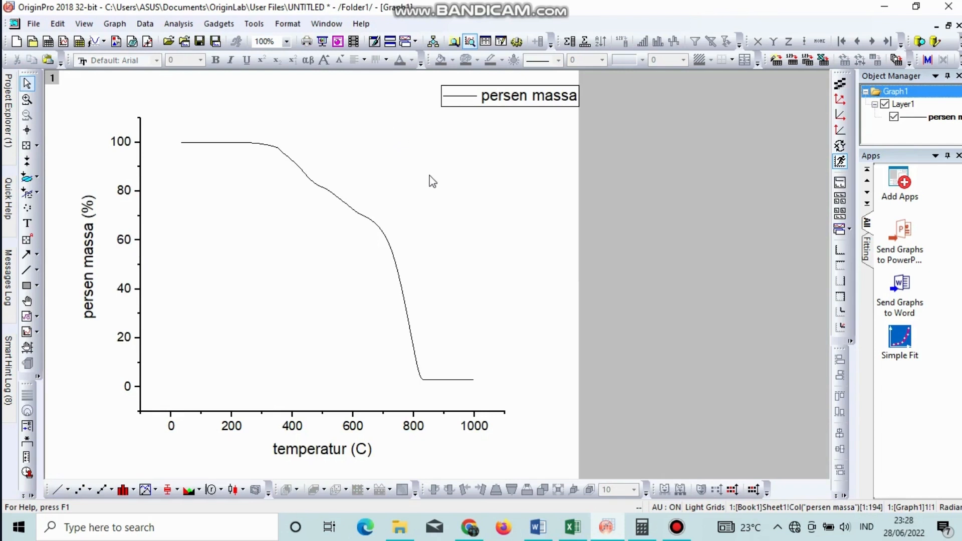
left_click(508, 100)
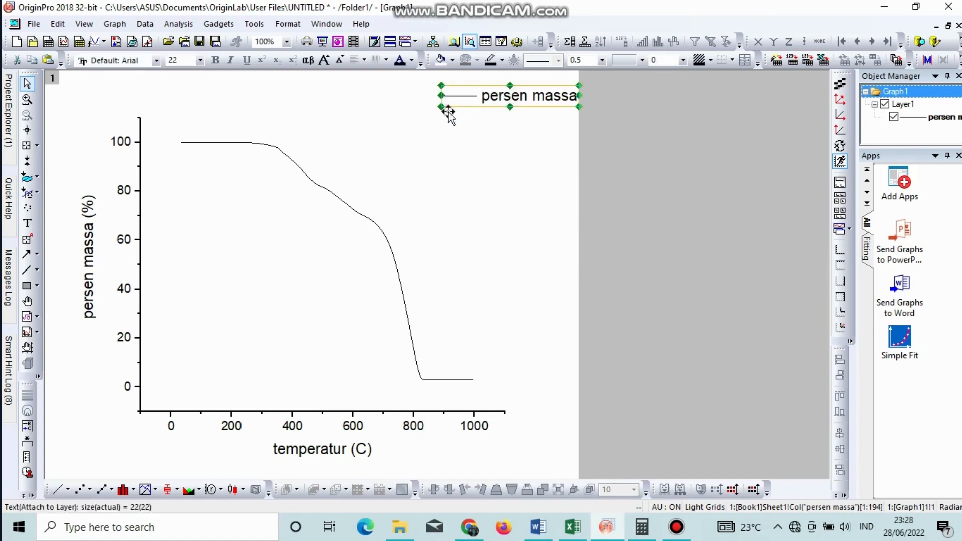
left_click(27, 222)
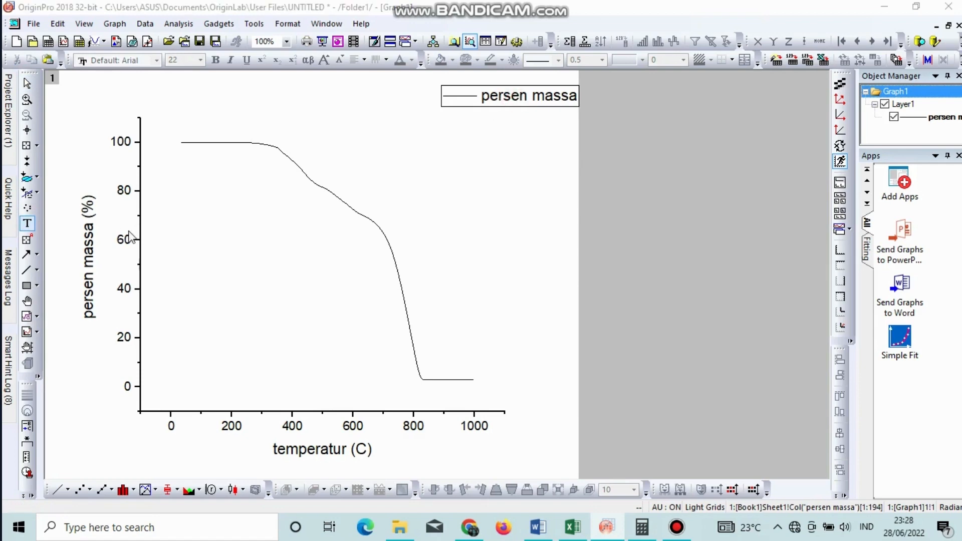
double_click(516, 101)
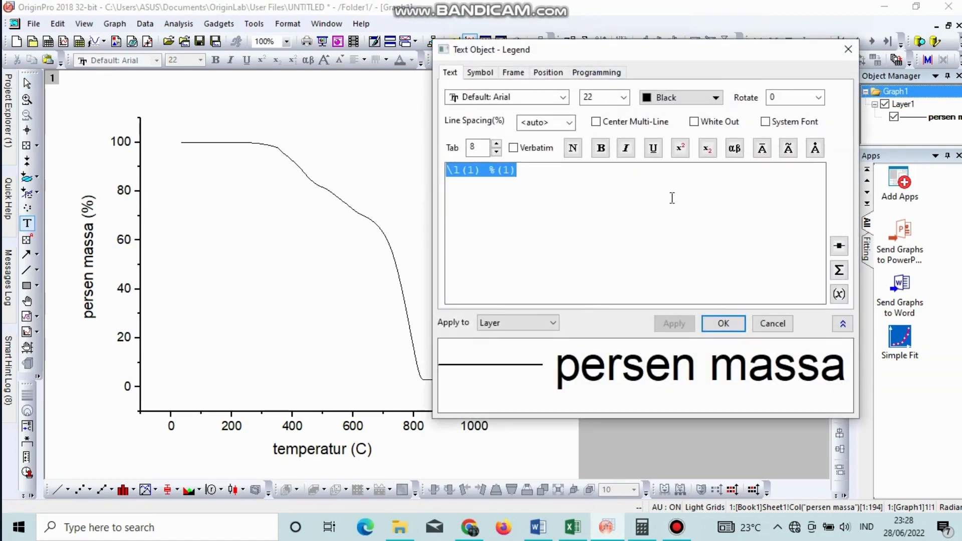
key("Delete")
type("Ku")
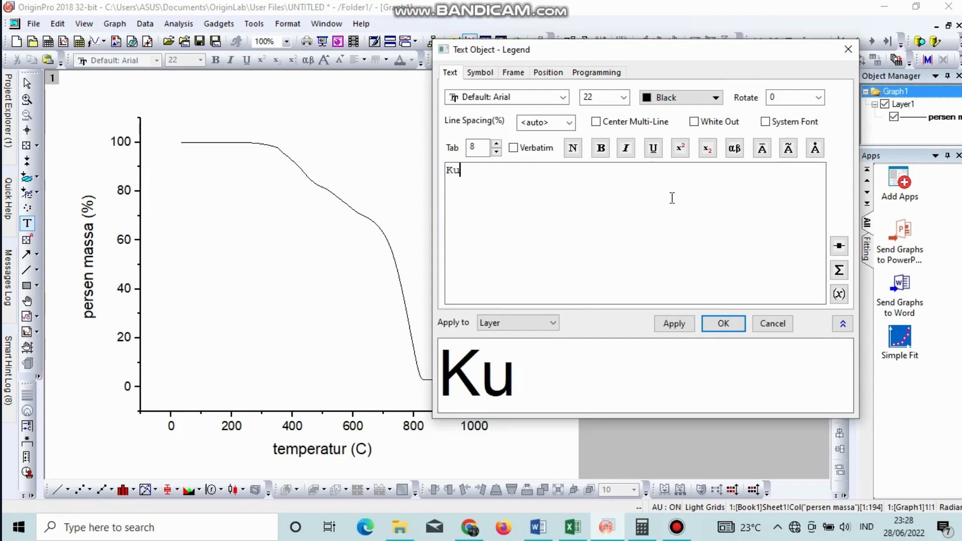
type("rva TGA")
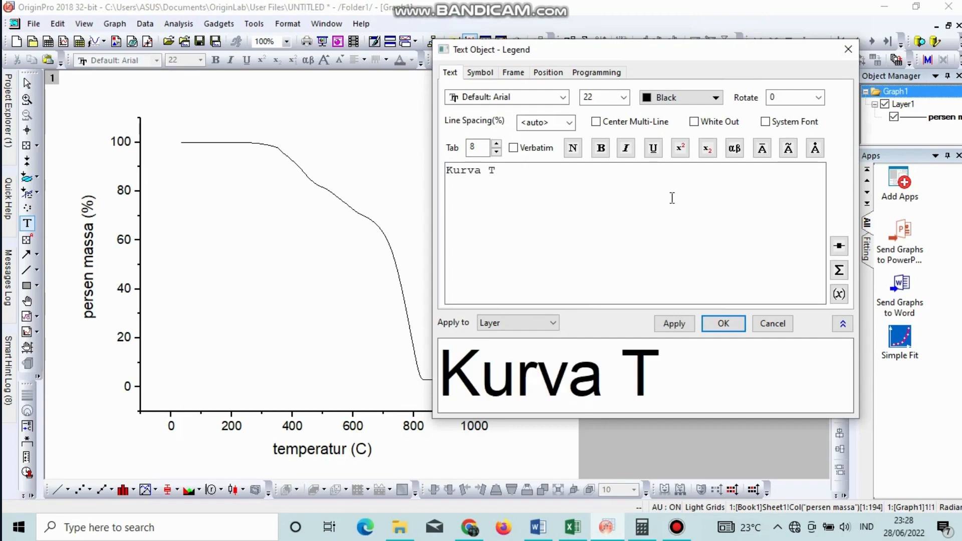
left_click(721, 324)
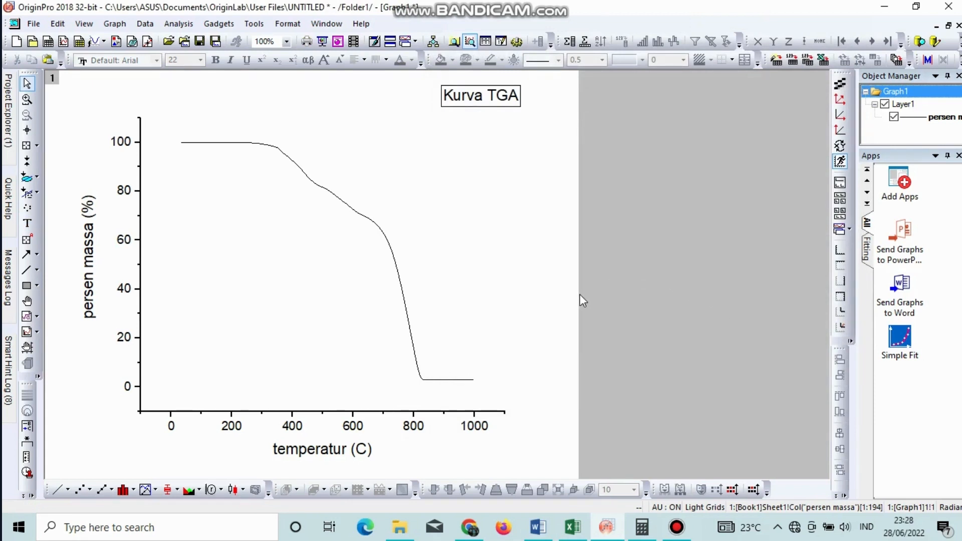
- Set the scale of both the horizontal and vertical axes to start from 0
double_click(140, 412)
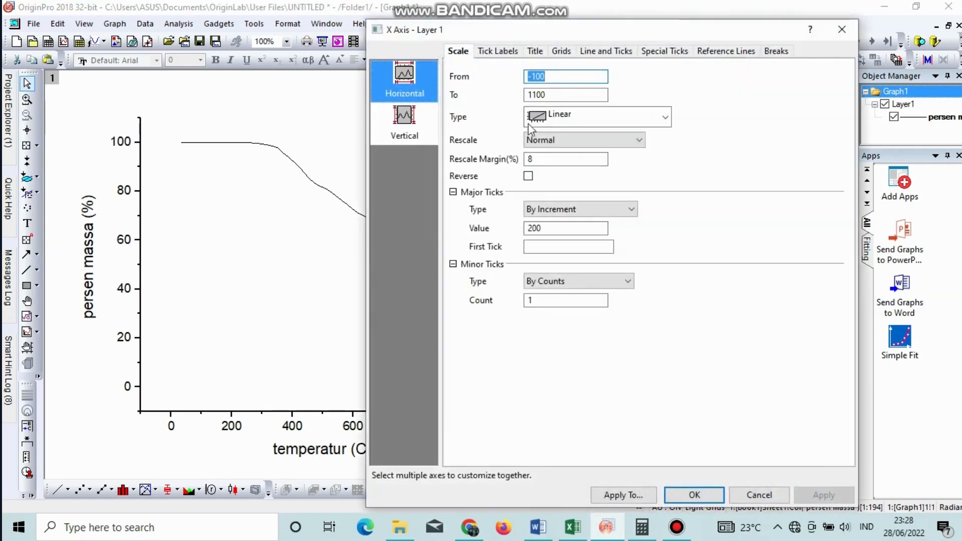
type("0")
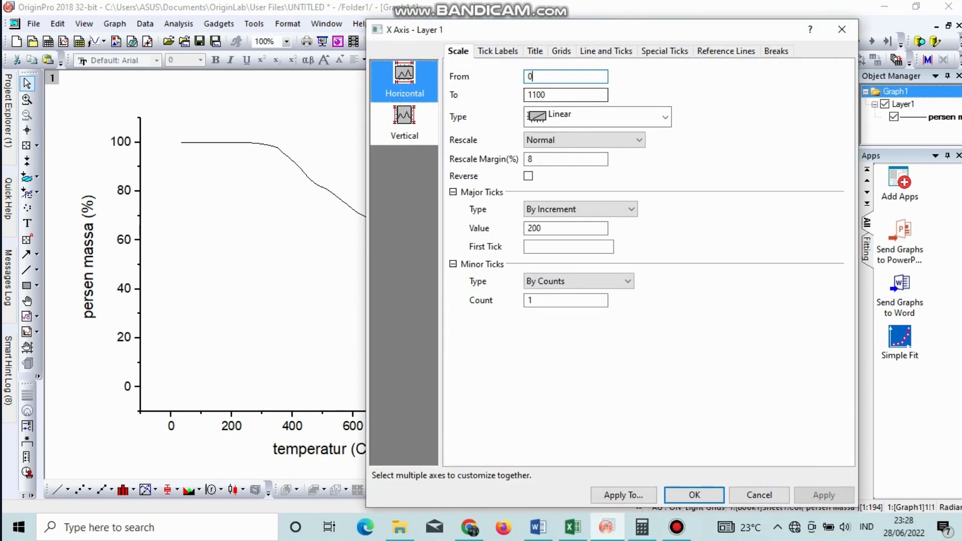
left_click(411, 118)
left_click(420, 92)
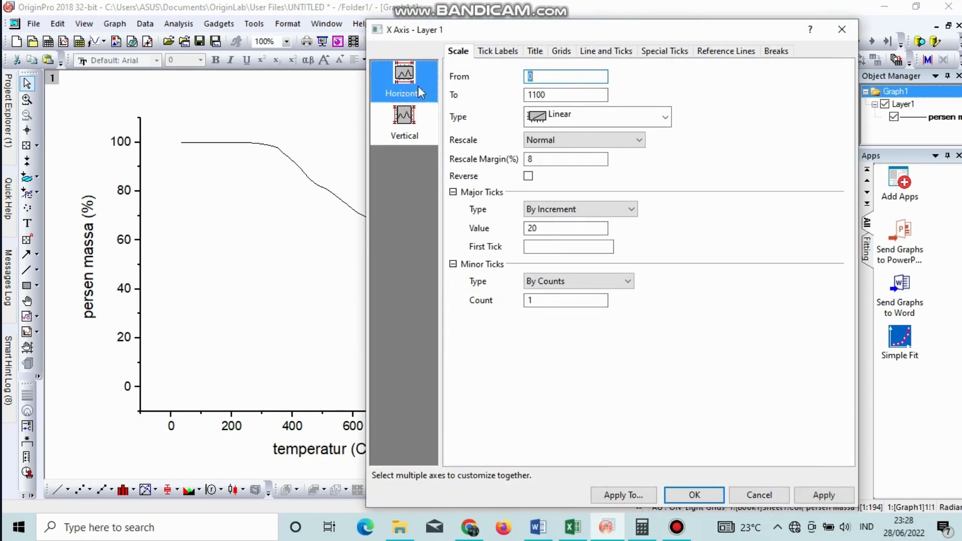
left_click(417, 131)
key("BackSpace")
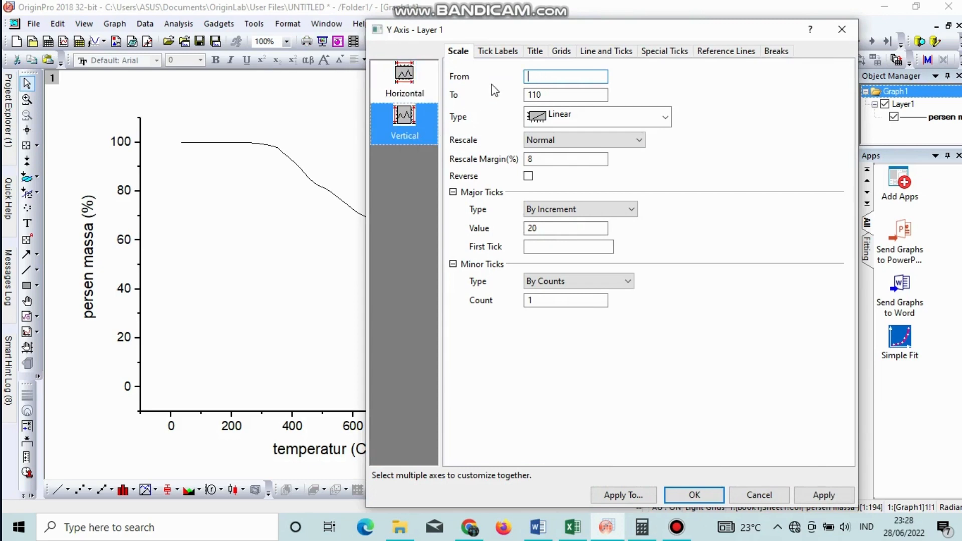
type("0")
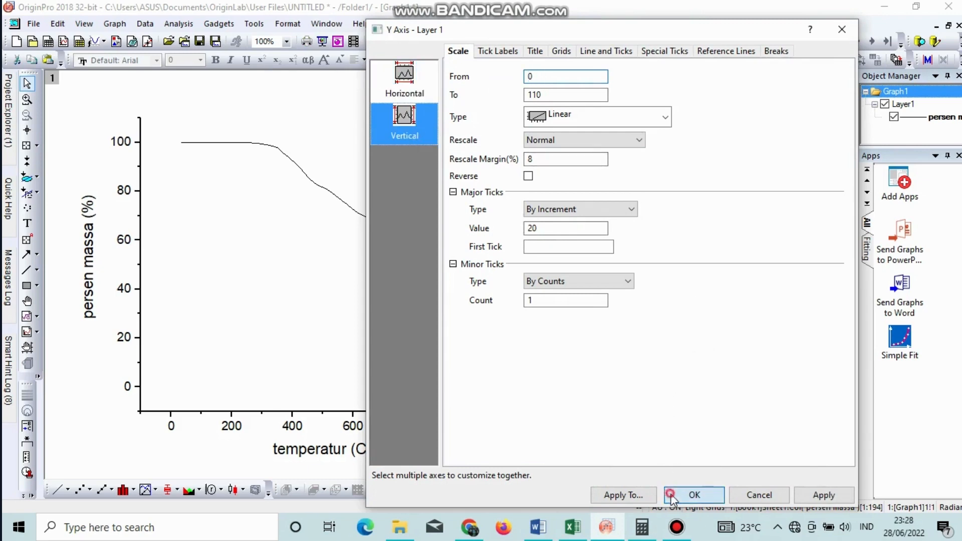
left_click(692, 493)
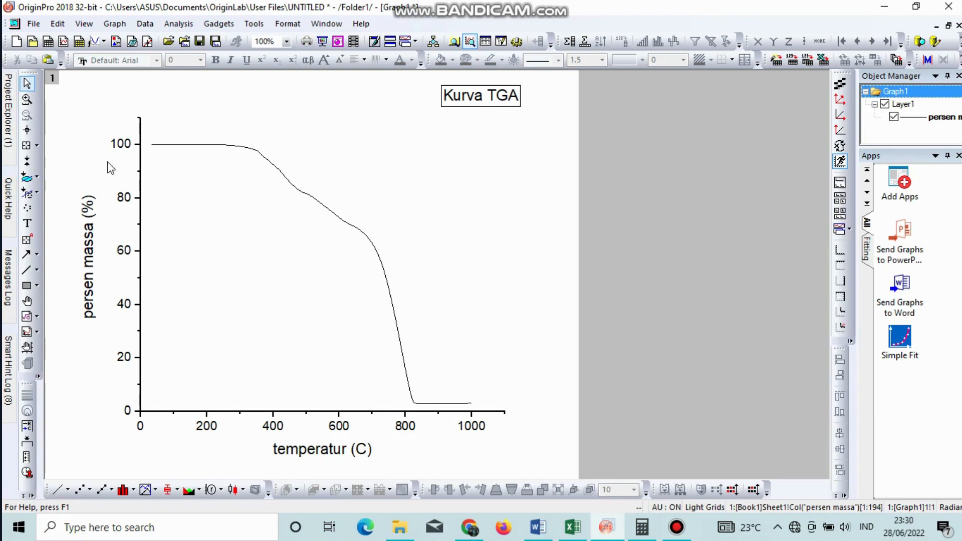
- Draw a horizontal line along the curve's initial plateau at about 100 % and place a copy at the first bend, about 83 %
left_click(27, 271)
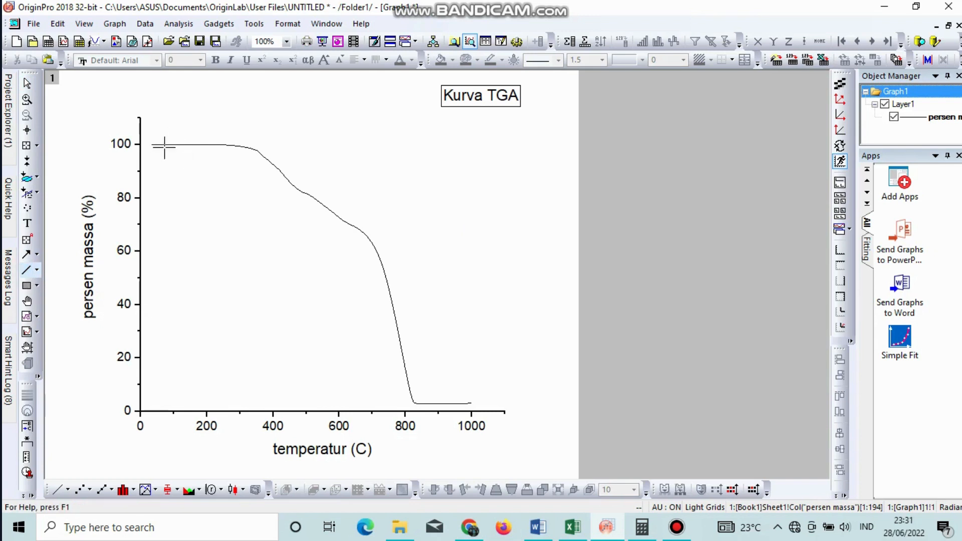
mouse_move(164, 145)
left_mouse_down()
mouse_move(311, 154)
mouse_move(334, 145)
left_mouse_up()
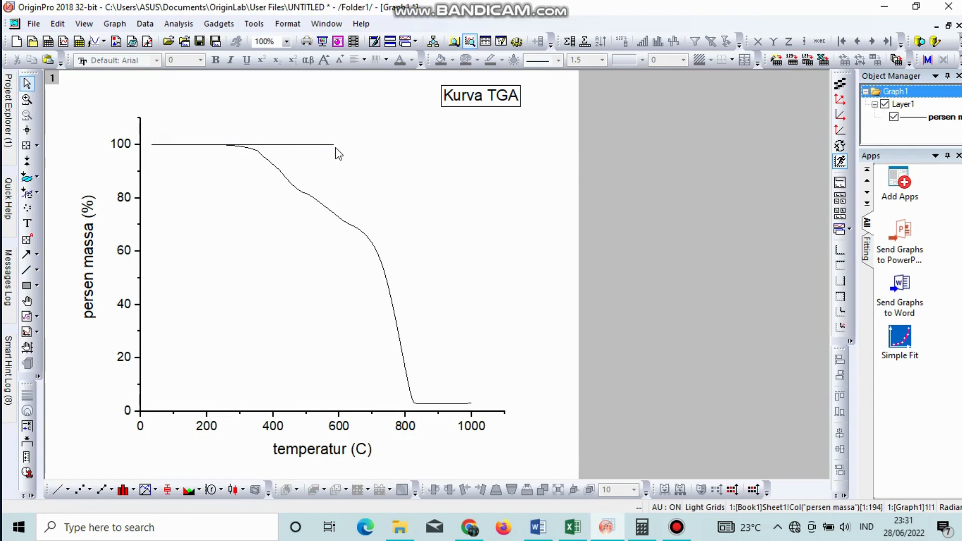
left_click(329, 145)
left_click(329, 145)
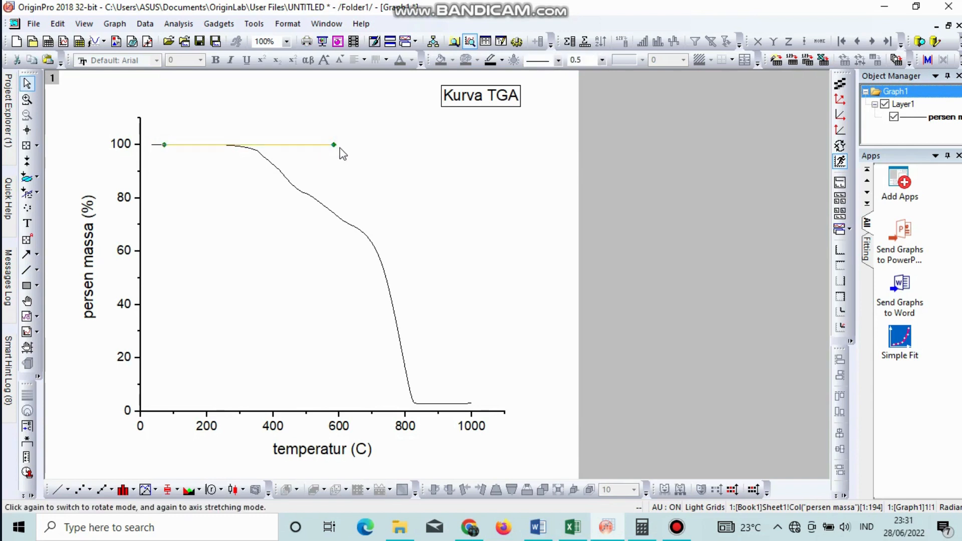
key("ctrl+c")
key("ctrl+v")
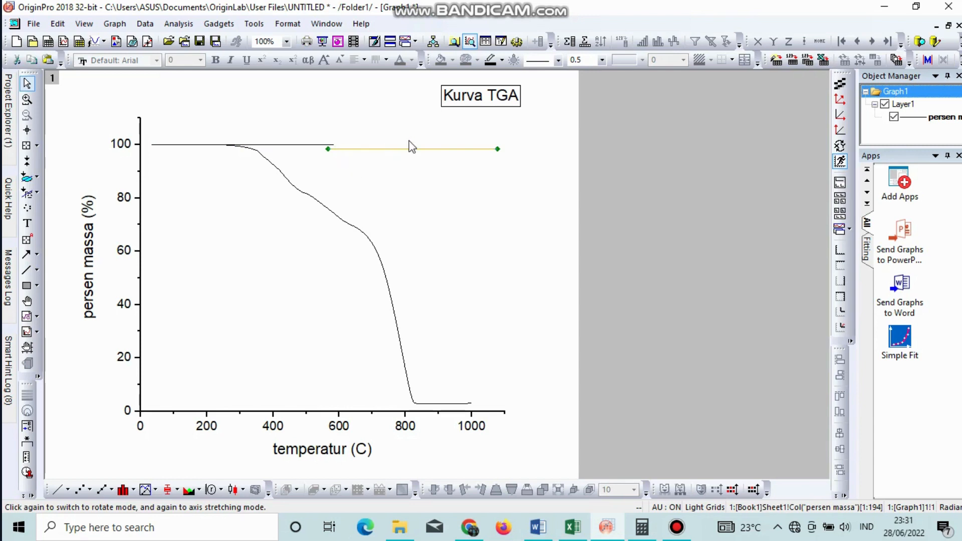
left_click(390, 165)
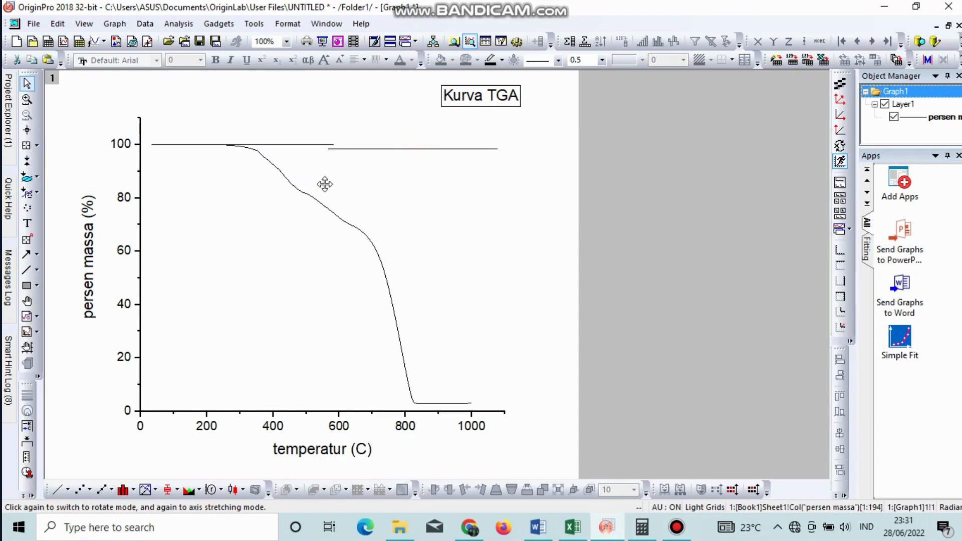
left_click_drag(324, 184, 320, 190)
left_click_drag(320, 191, 323, 191)
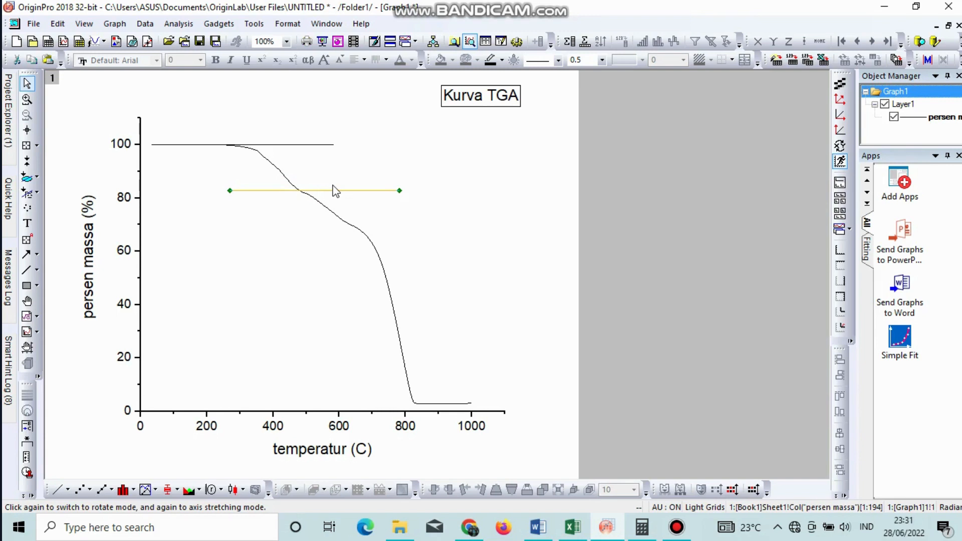
- Paste two more copies of the line, placing one at the second bend near 69 % and one along the final plateau near 3 %
key("ctrl+v")
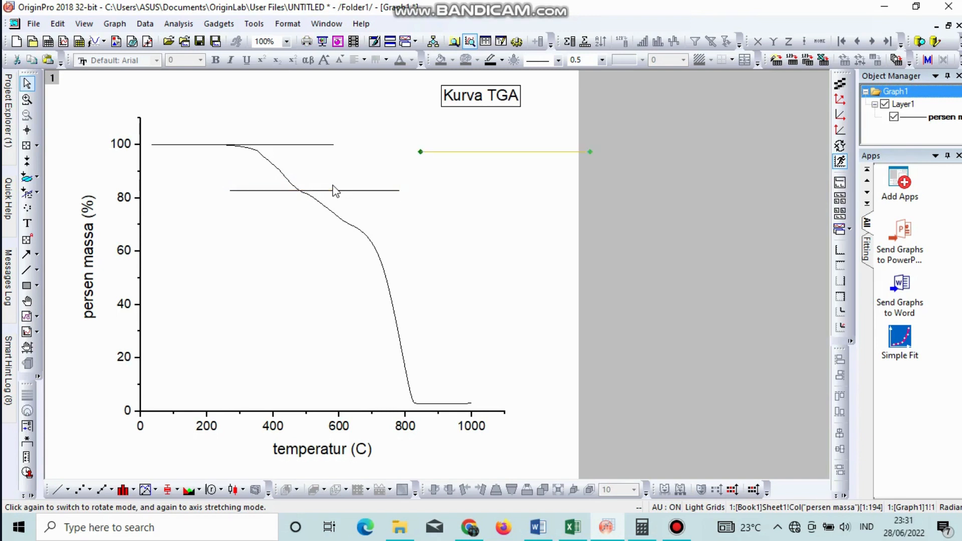
left_click(525, 152)
key("ctrl+v")
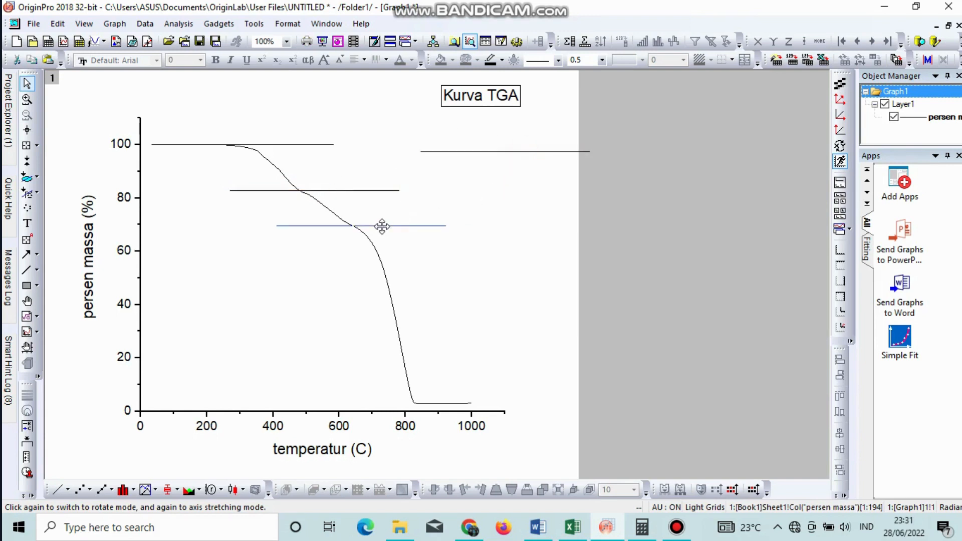
left_click_drag(381, 227, 382, 226)
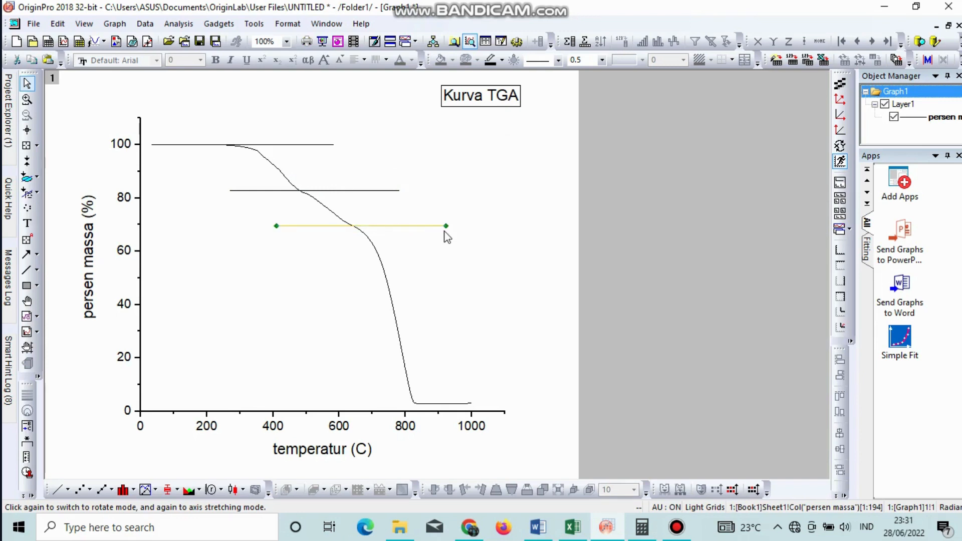
key("ctrl+v")
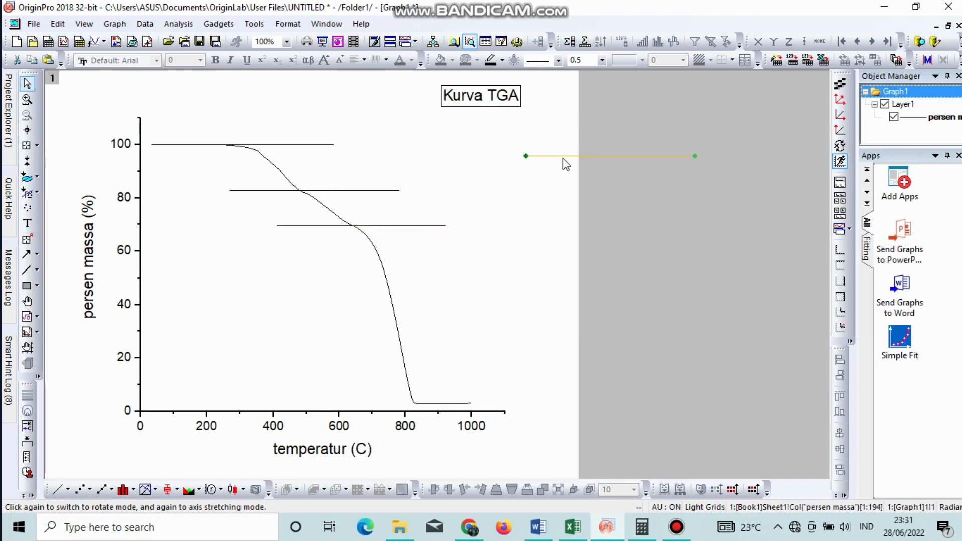
mouse_move(563, 157)
left_mouse_down()
mouse_move(426, 341)
mouse_move(401, 402)
left_mouse_up()
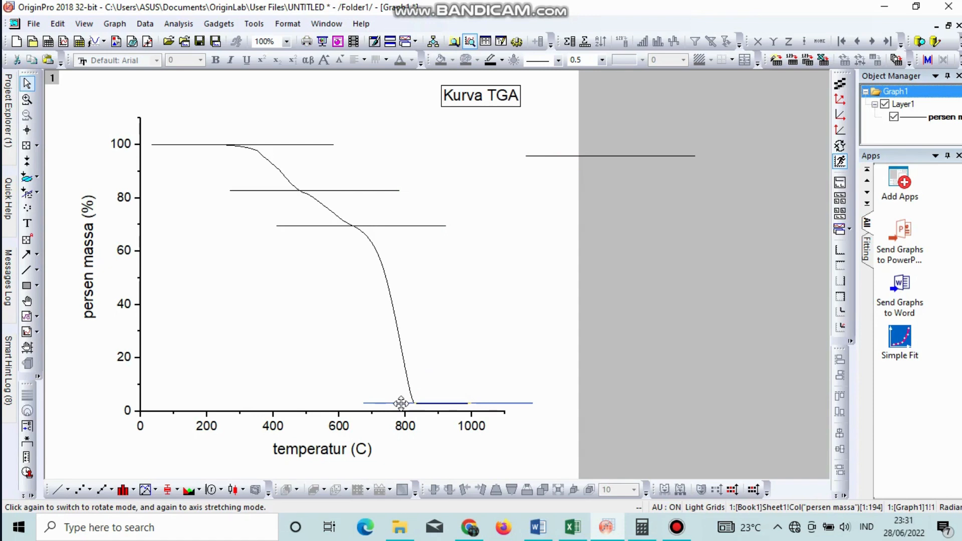
left_click_drag(401, 403, 386, 403)
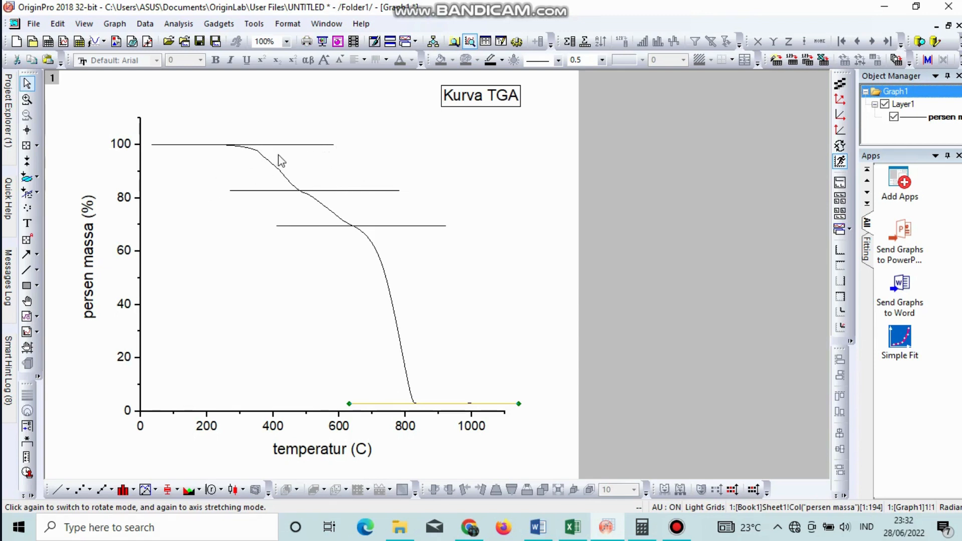
- Read the coordinates of a point on the uppermost horizontal line with the Screen Reader, closing the Data Info window
left_click(32, 131)
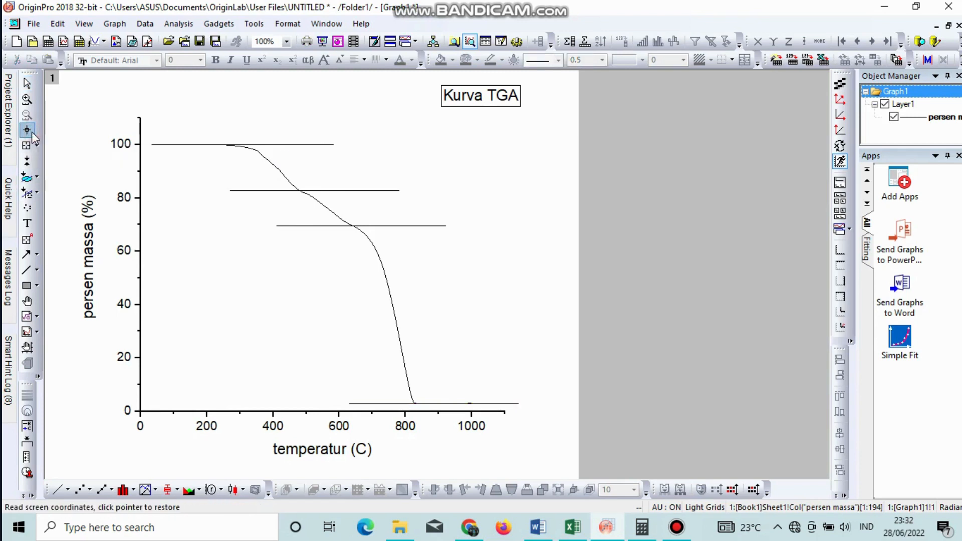
left_click(28, 131)
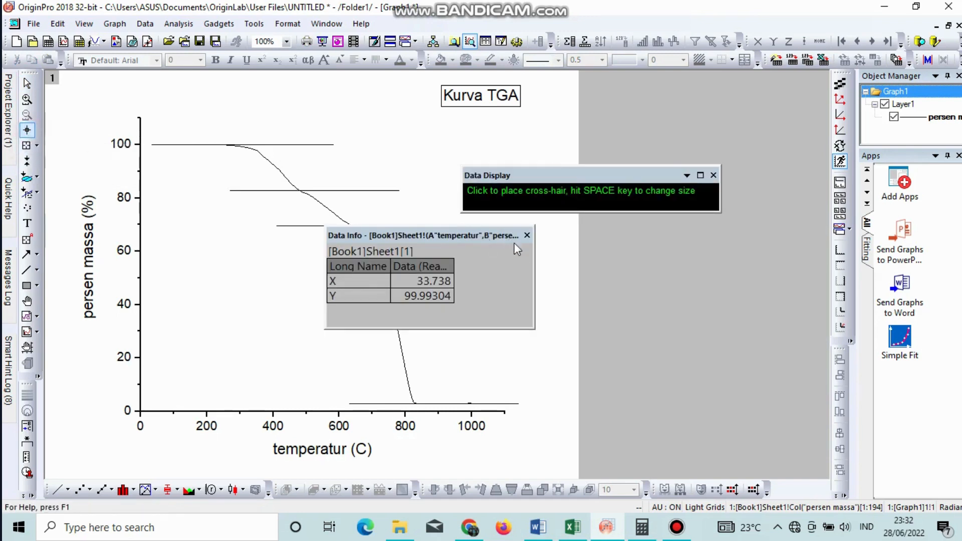
left_click(526, 235)
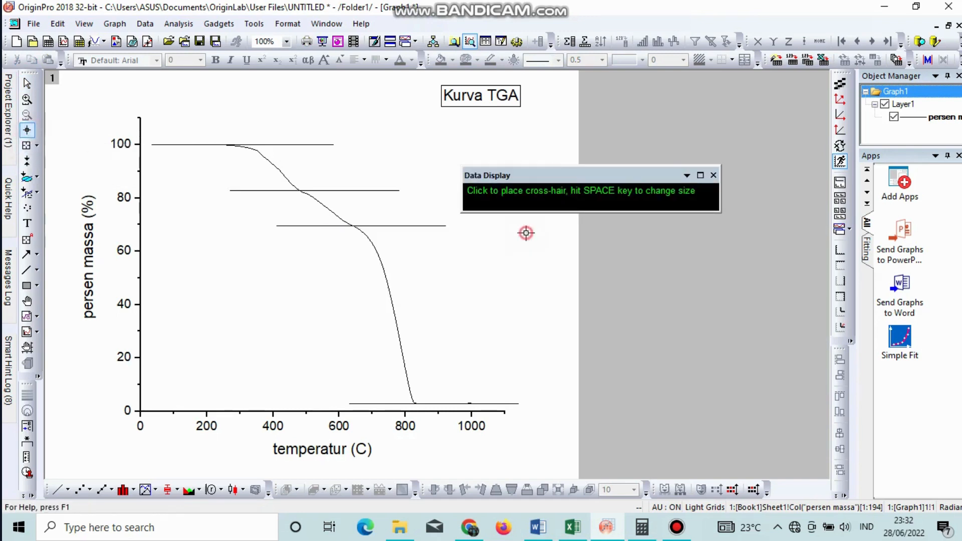
left_click(279, 146)
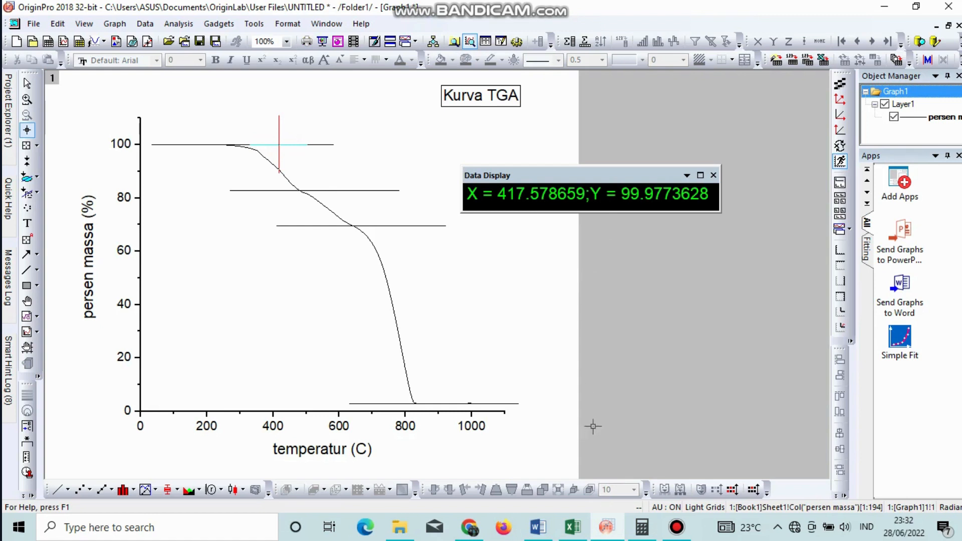
- Switch to Calculator and enter the uppermost line's rounded mass percentage, 99.9774
left_click(646, 530)
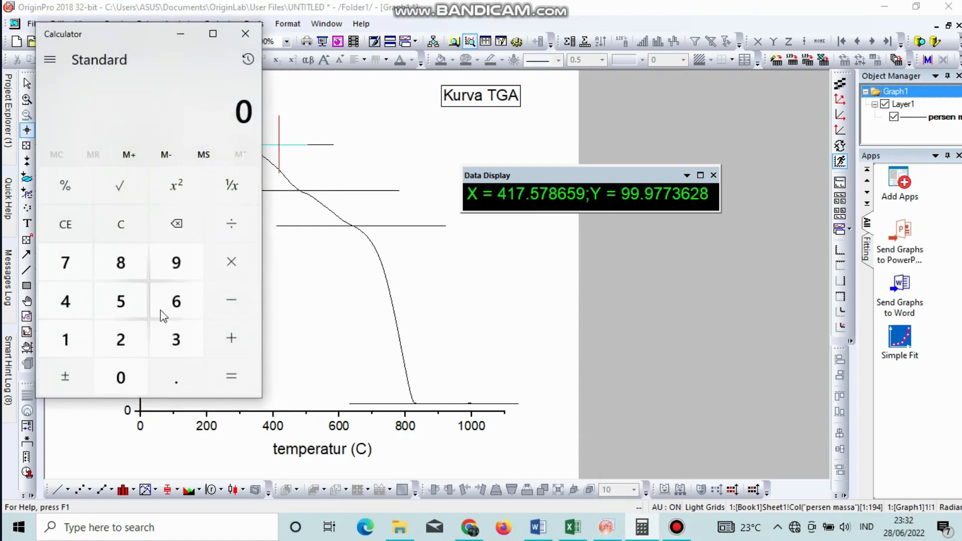
double_click(176, 262)
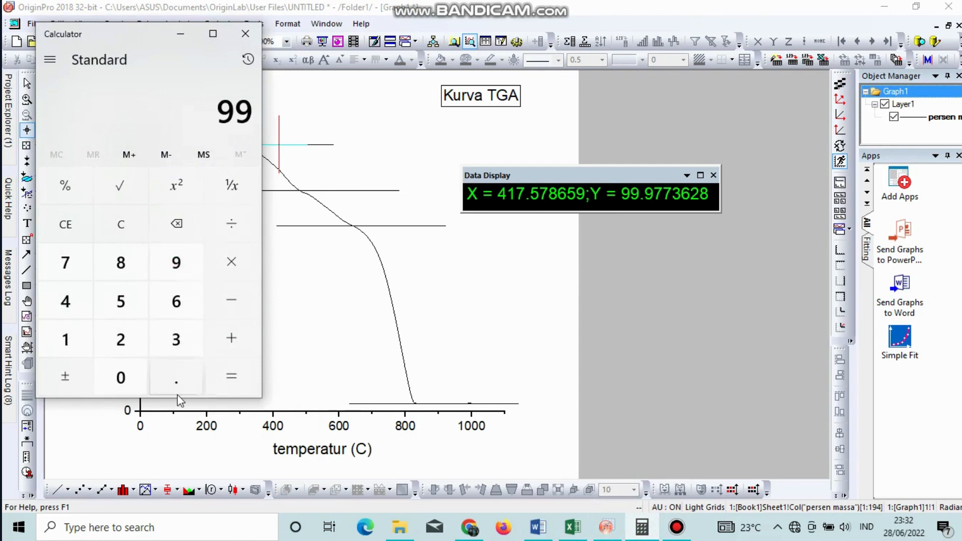
left_click(178, 380)
left_click(182, 263)
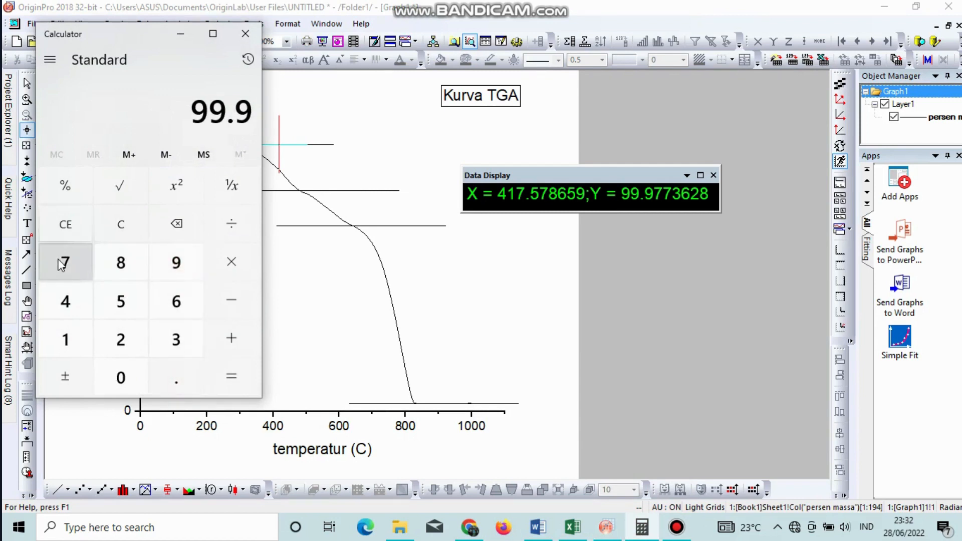
double_click(58, 261)
left_click(64, 300)
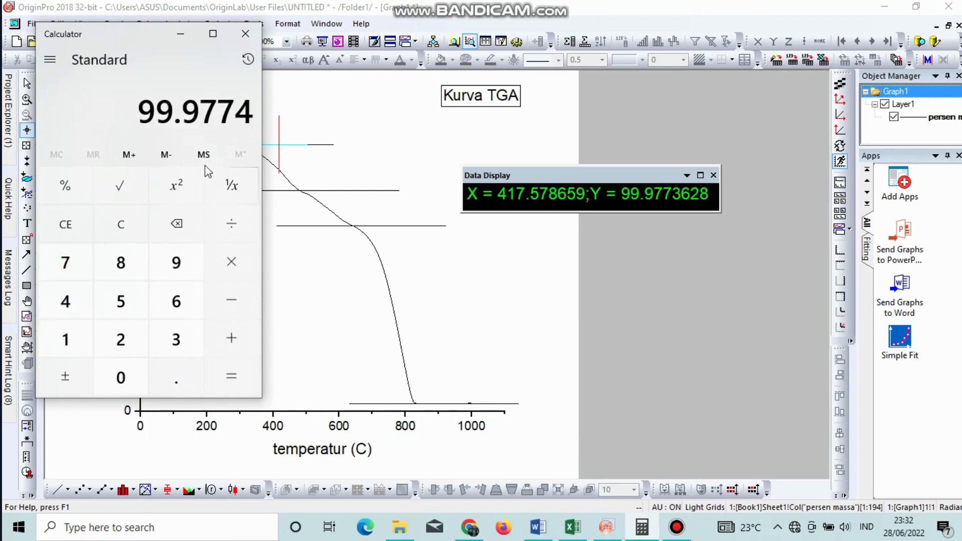
- Read the mass percentage on the second horizontal line and, in Calculator, subtract its rounded value, 82.796, from 99.9774
left_click(354, 190)
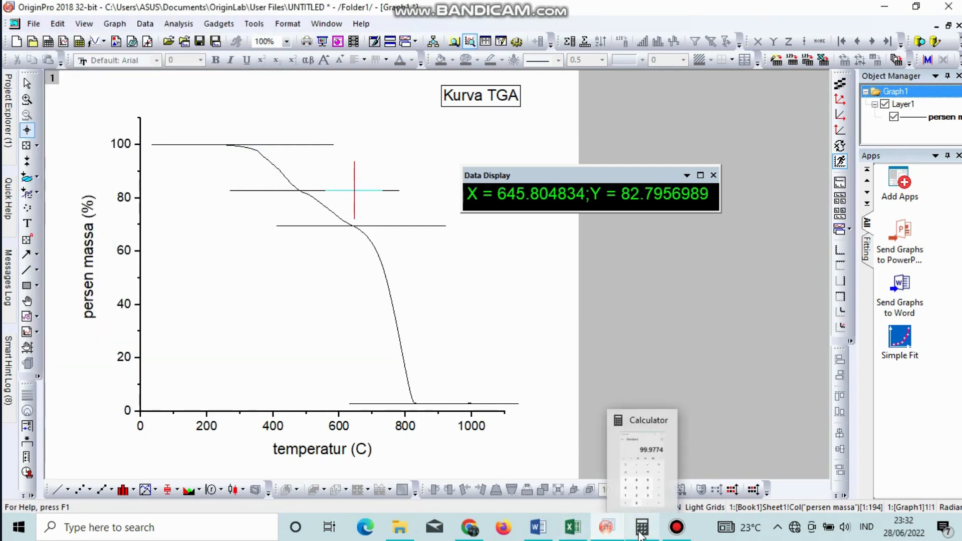
left_click(640, 532)
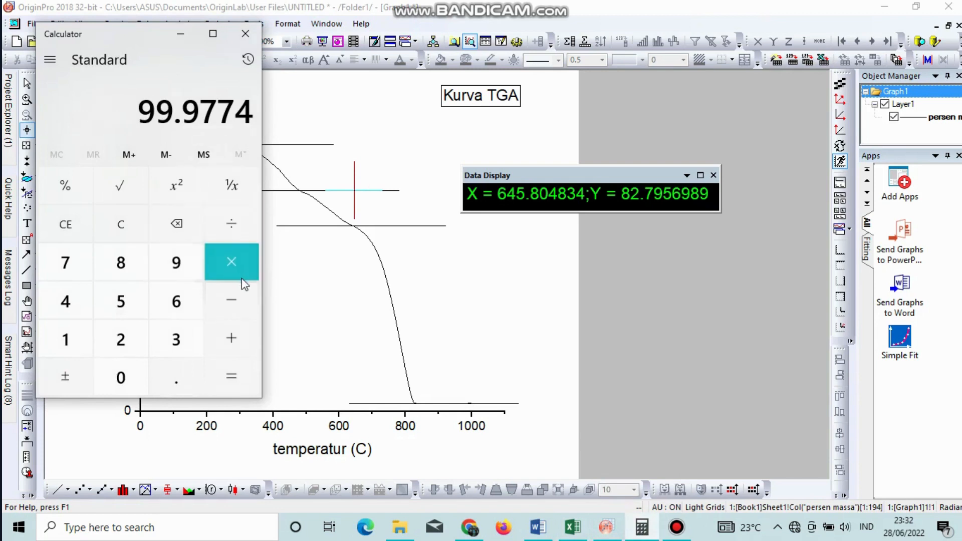
left_click(234, 301)
left_click(127, 265)
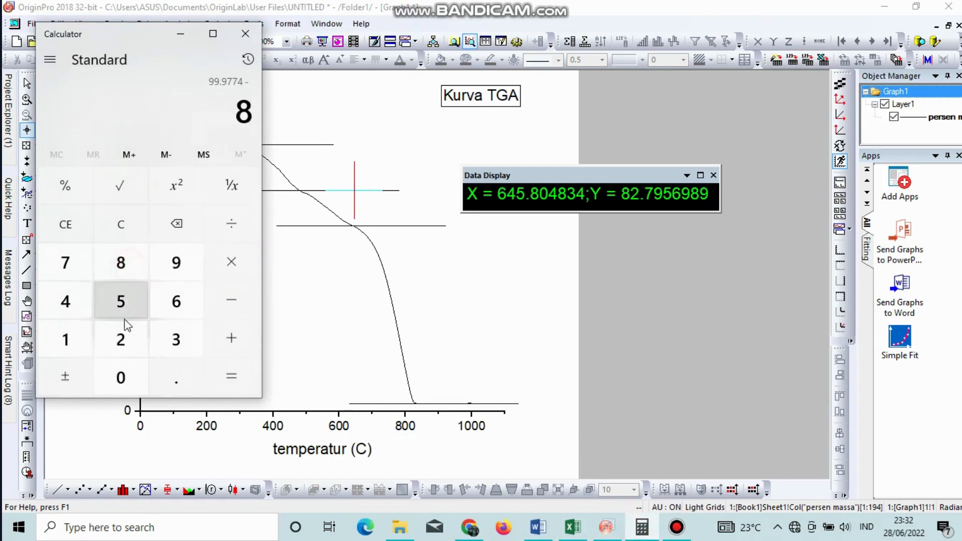
left_click(122, 337)
left_click(186, 381)
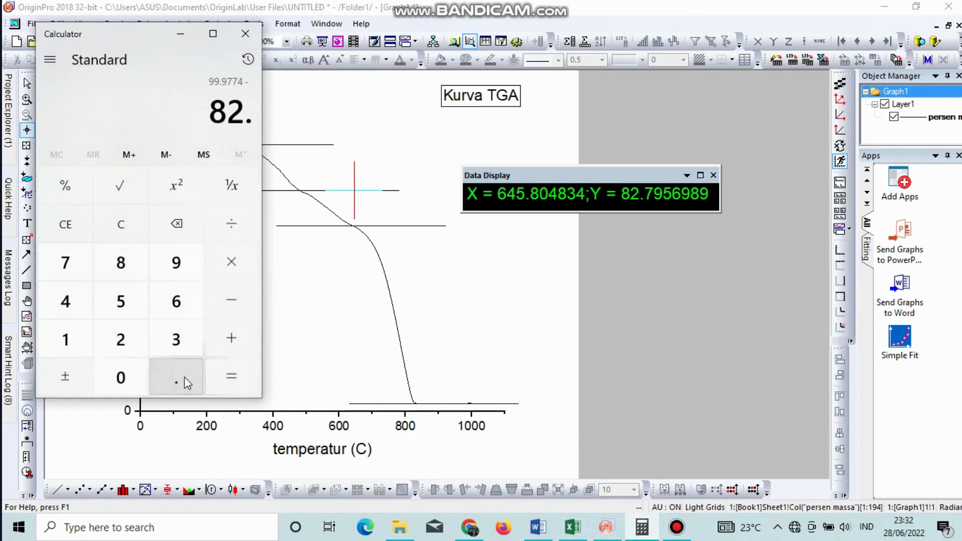
left_click(80, 278)
left_click(180, 262)
left_click(173, 300)
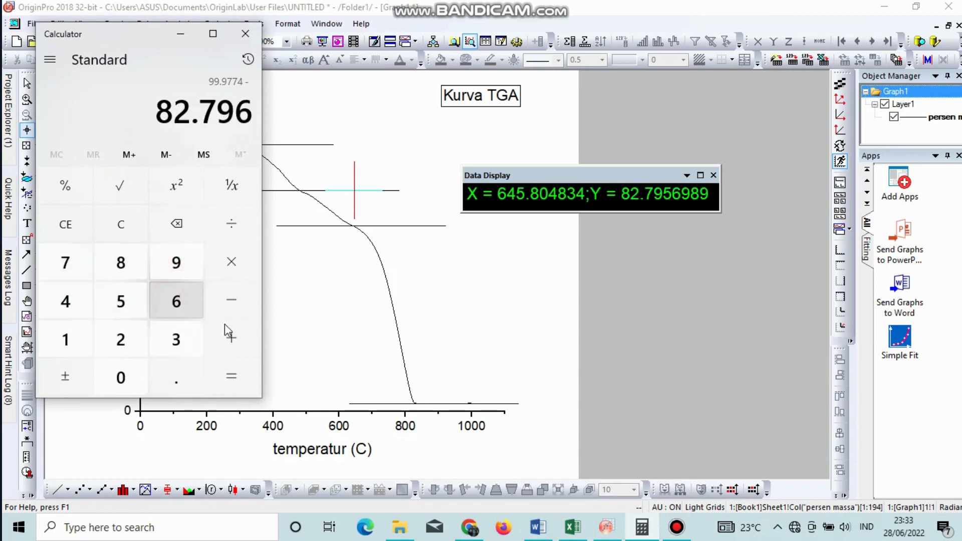
left_click(235, 371)
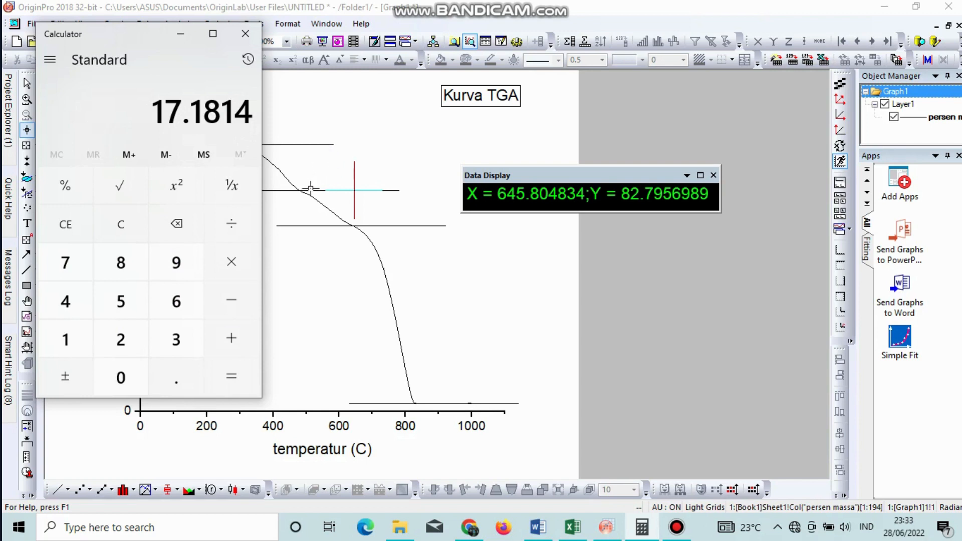
- Back in OriginPro, add the text label 17.1814% beside the curve between the first and second horizontal lines
left_click(27, 224)
left_click(302, 164)
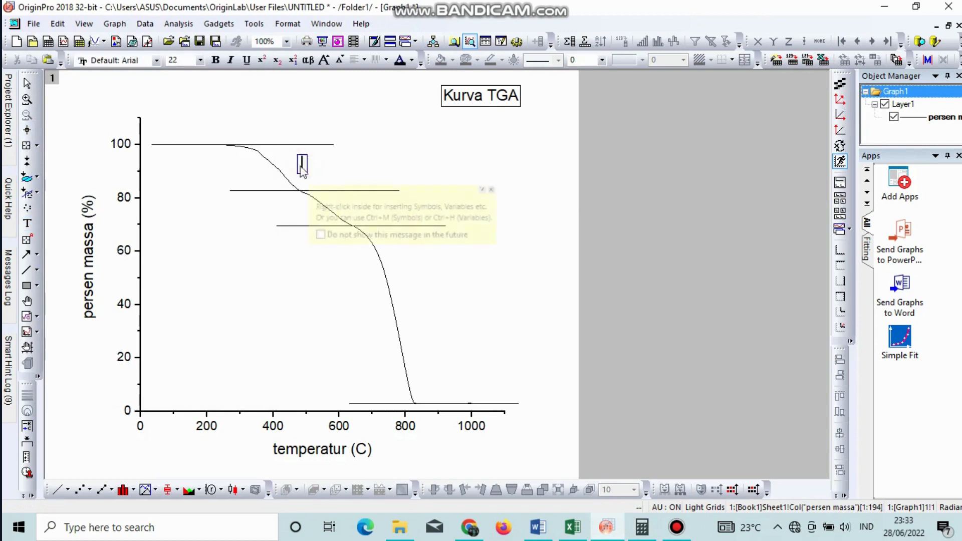
type("17.")
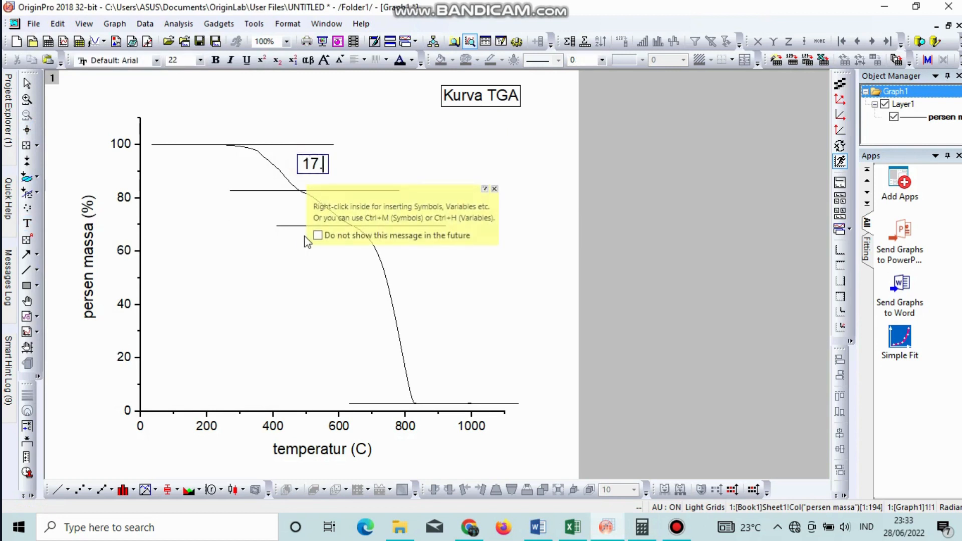
type("1814")
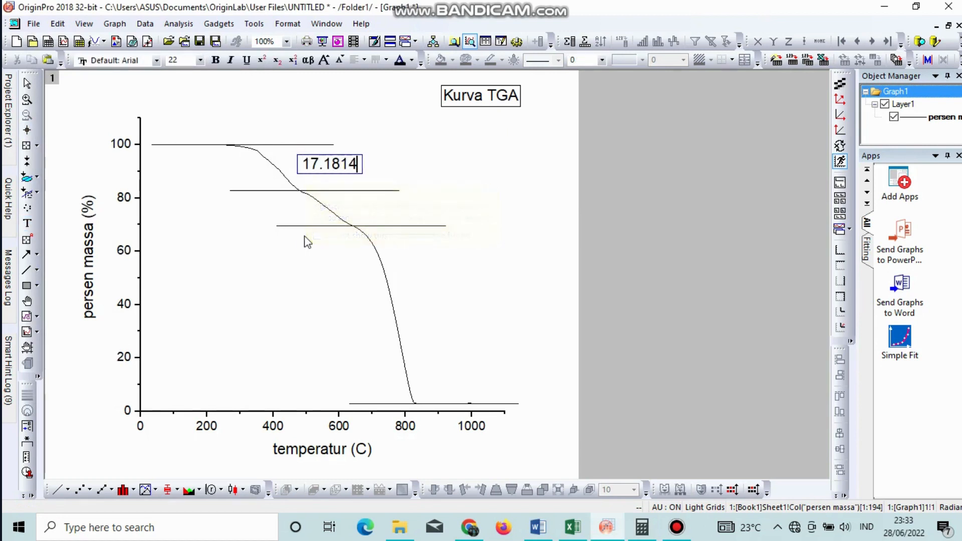
type("%")
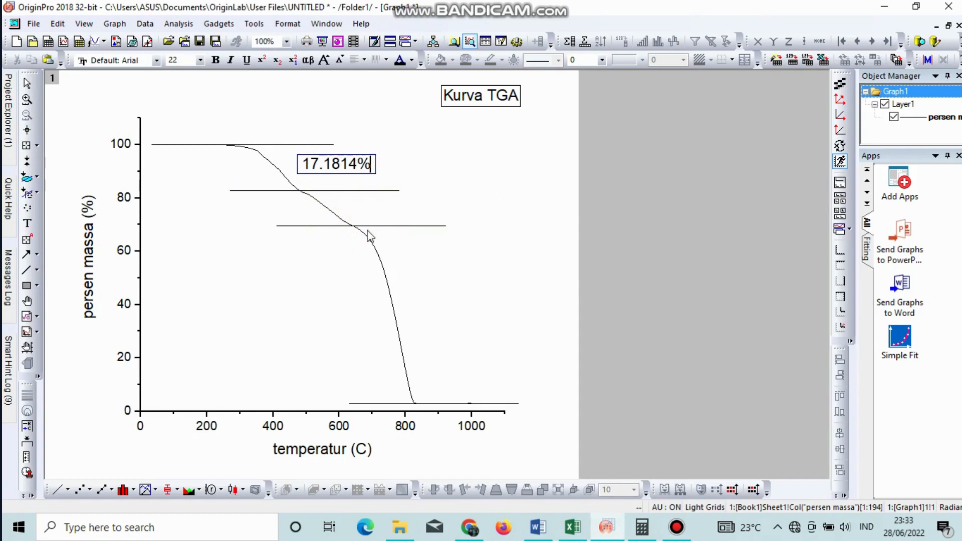
left_click(469, 150)
- Copy the 17.1814% label and place one copy between the second and third lines and another beside the steep final drop
left_click(357, 156)
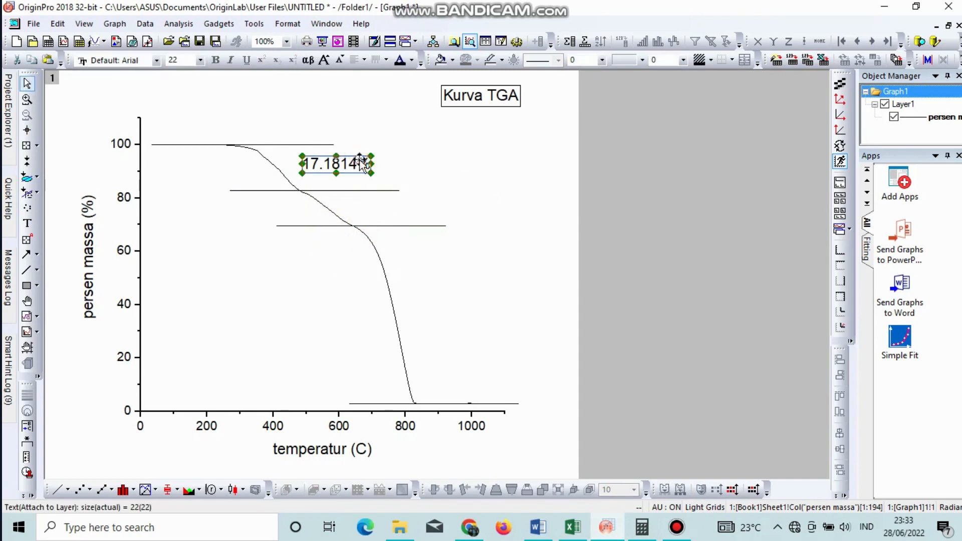
key("ctrl+c")
key("ctrl+v")
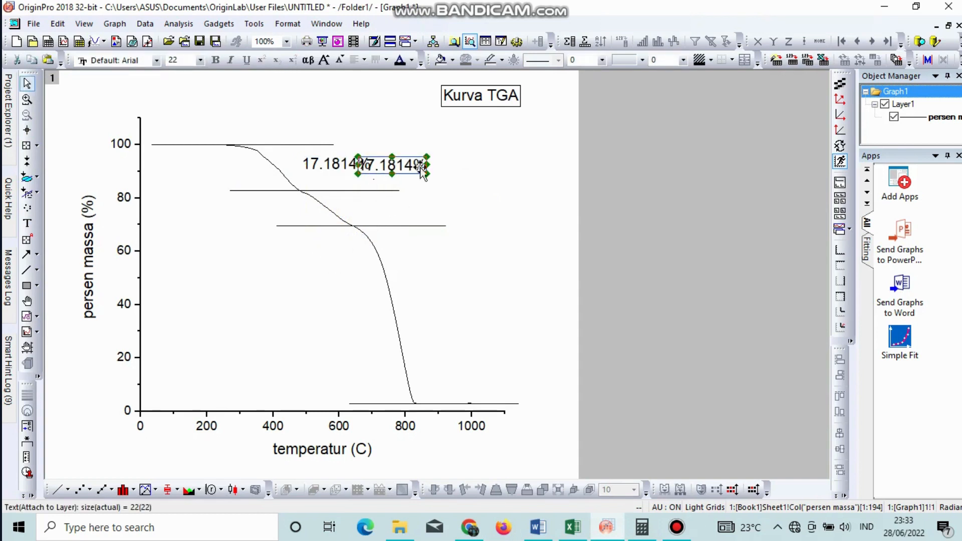
left_click_drag(413, 168, 411, 205)
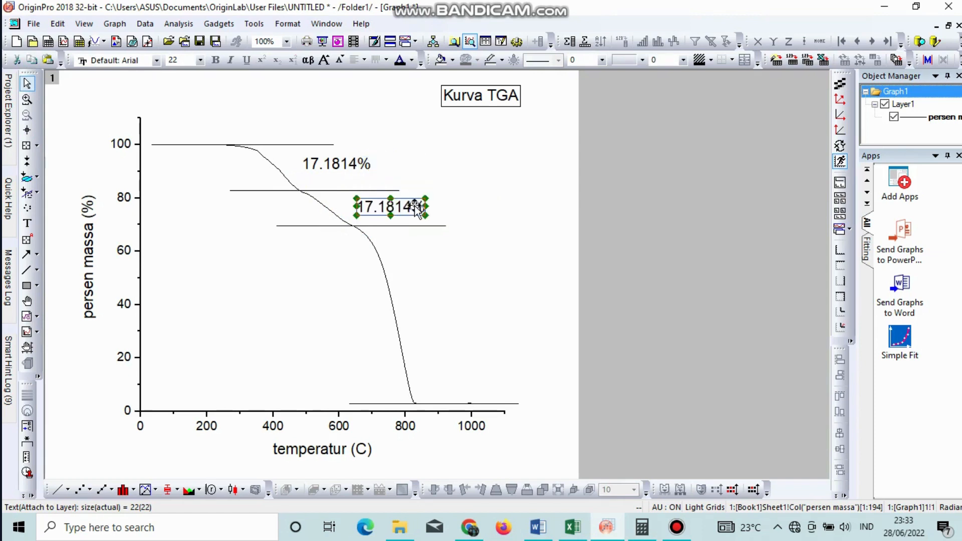
key("ctrl+v")
left_click_drag(467, 174, 462, 316)
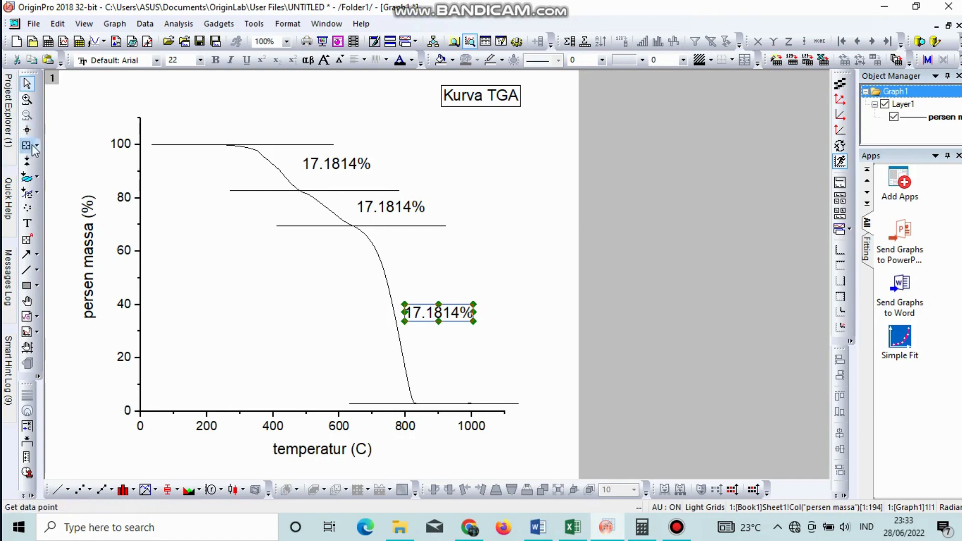
- Read the coordinates of a point on the second horizontal line with the Screen Reader, closing the Data Info window
left_click(27, 130)
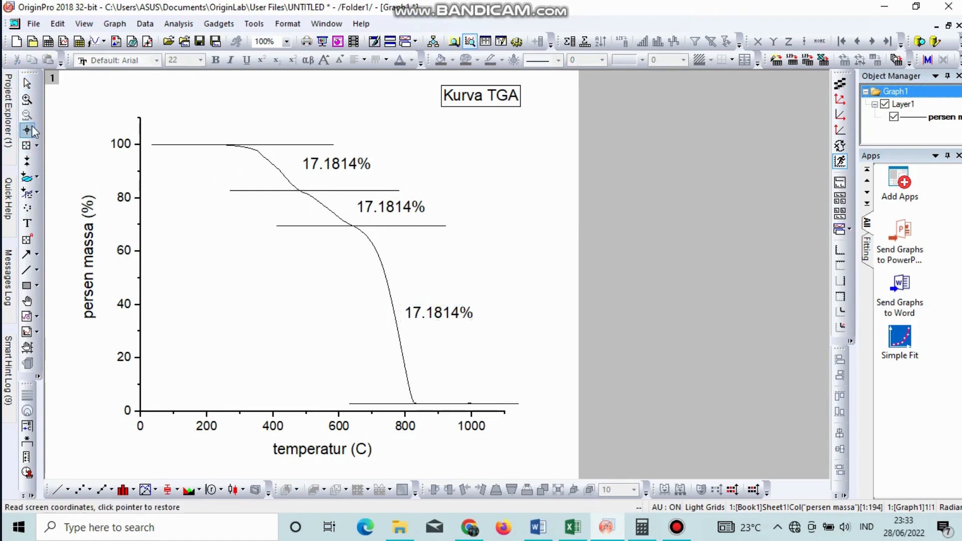
left_click(26, 146)
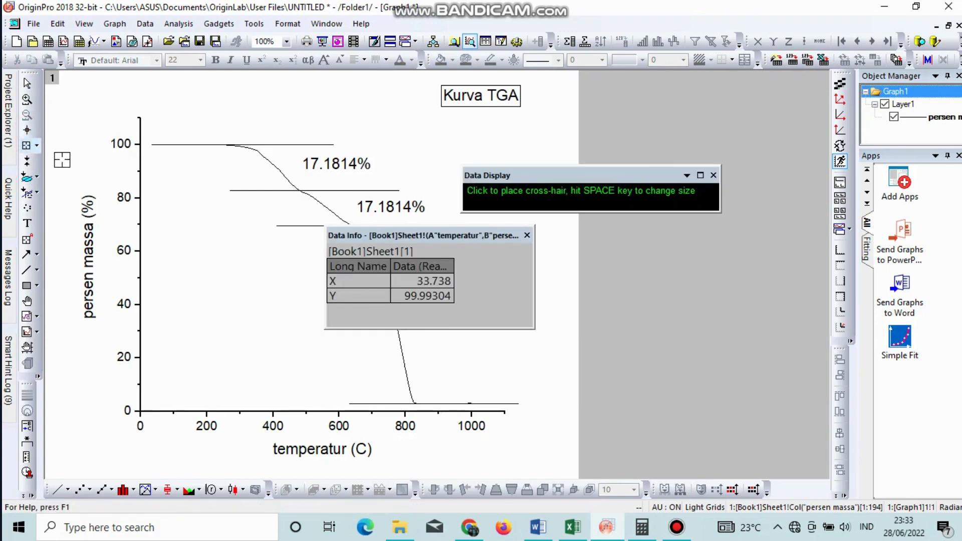
left_click(527, 235)
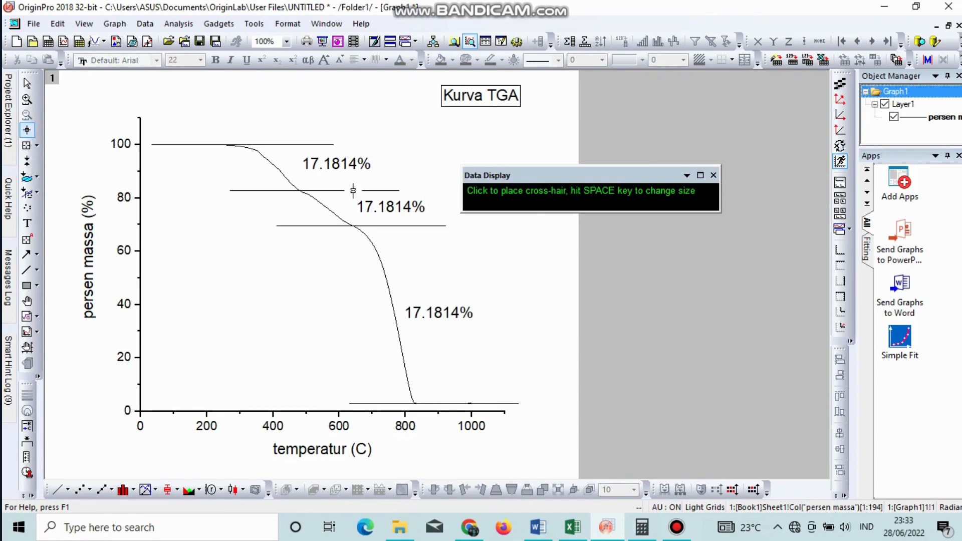
left_click(353, 191)
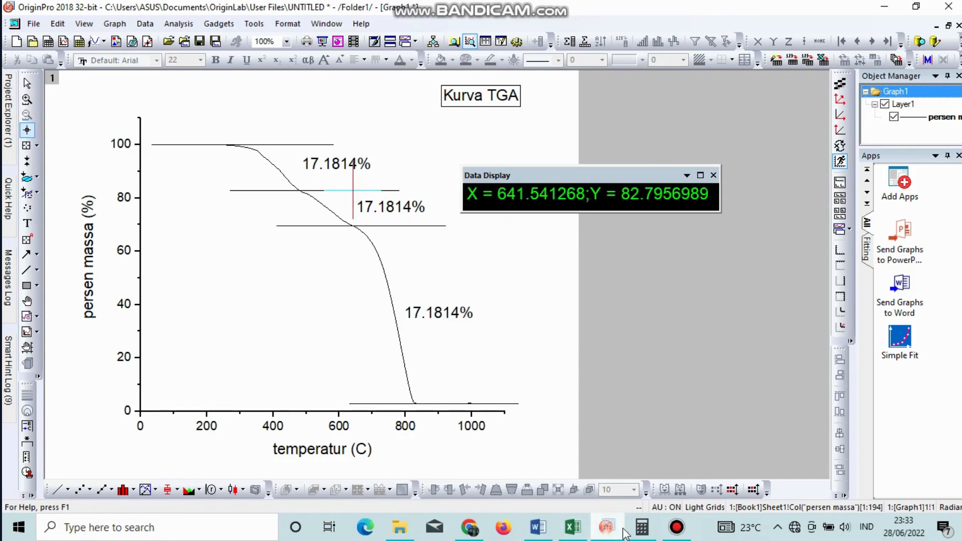
- Switch to Calculator, clear the previous result and start a subtraction from the second line's rounded mass percentage, 82.796
left_click(645, 527)
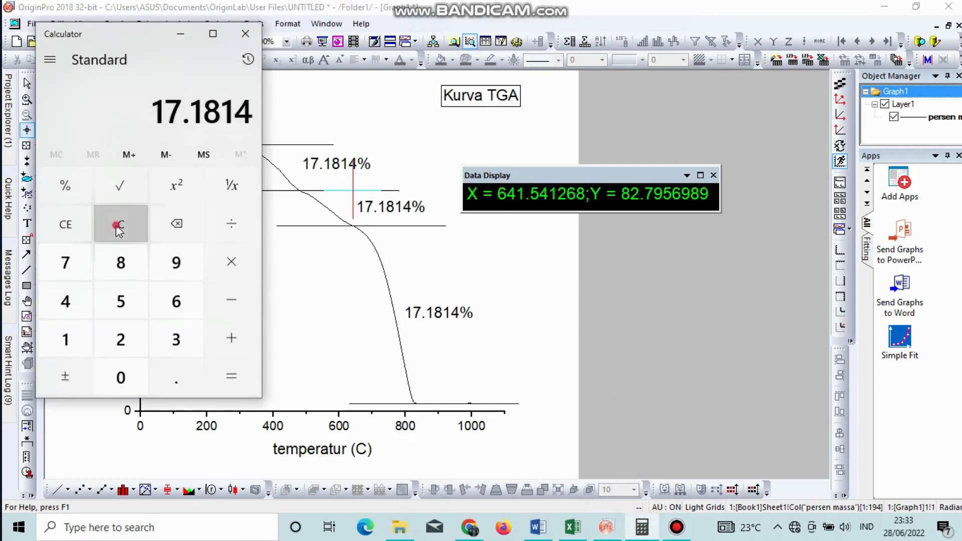
left_click(140, 223)
left_click(141, 266)
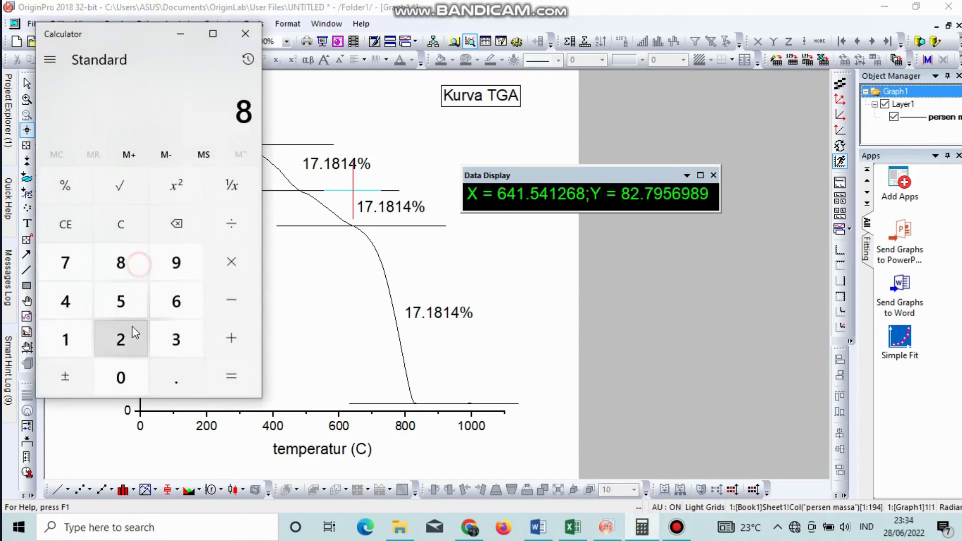
left_click(134, 337)
left_click(174, 373)
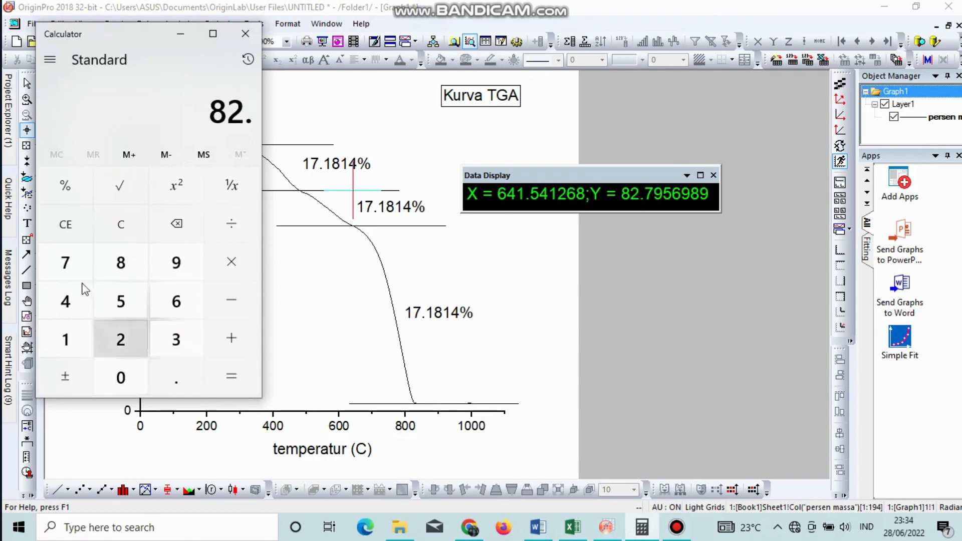
left_click(171, 262)
left_click(177, 304)
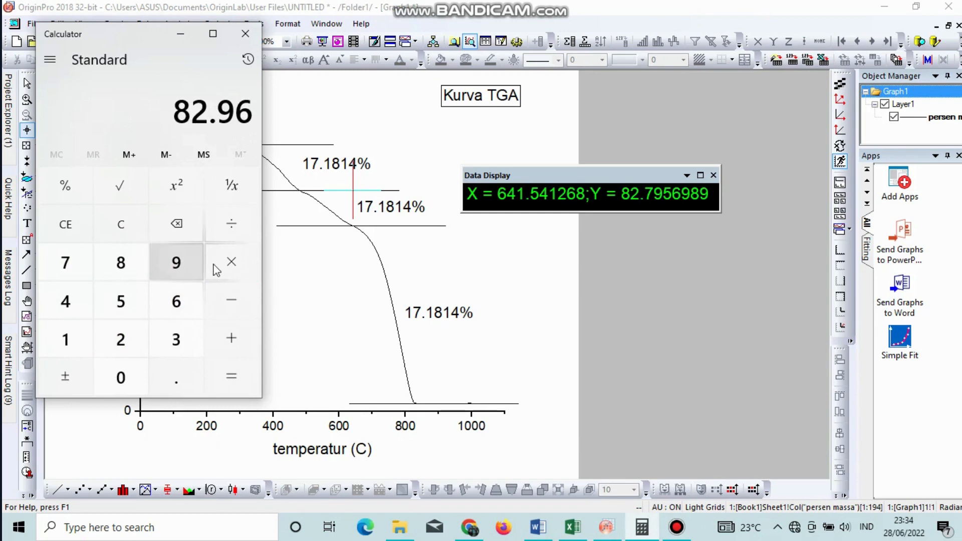
double_click(171, 227)
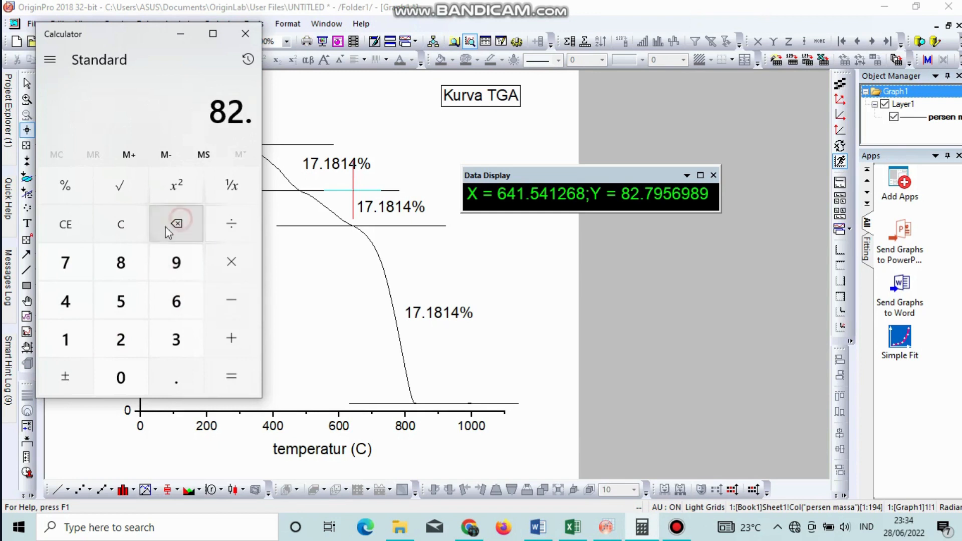
left_click(65, 270)
left_click(180, 260)
left_click(183, 300)
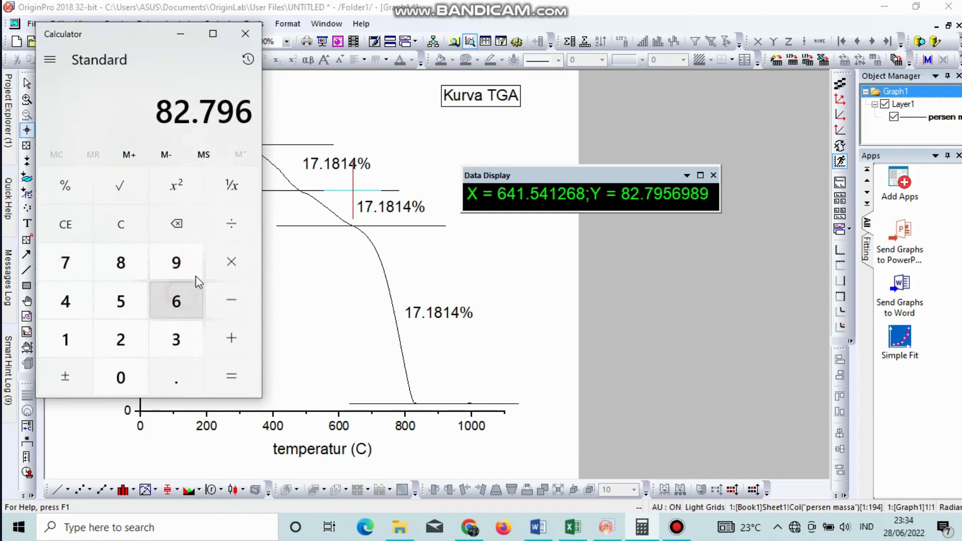
left_click(231, 296)
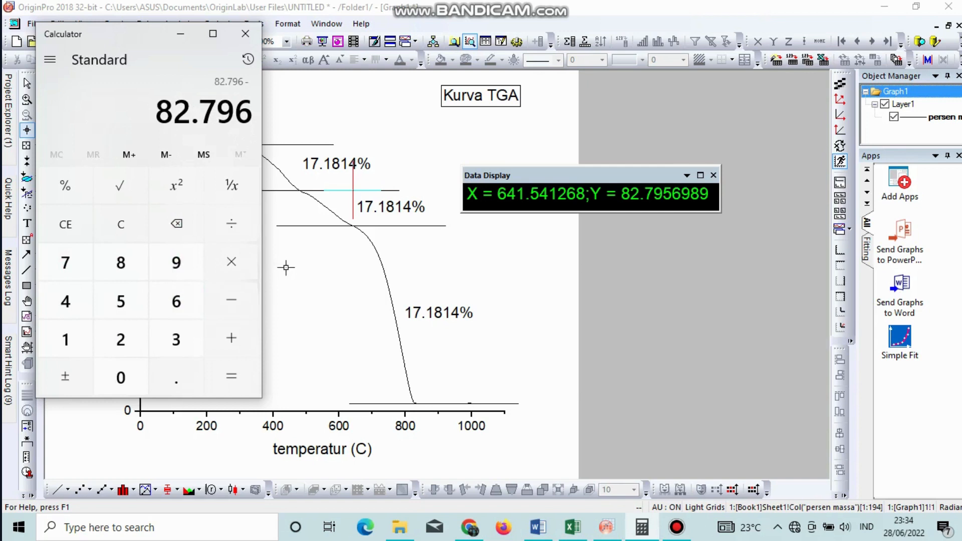
- Read the mass percentage on the third horizontal line in OriginPro and subtract its rounded value, 69.536, in Calculator
left_click(392, 225)
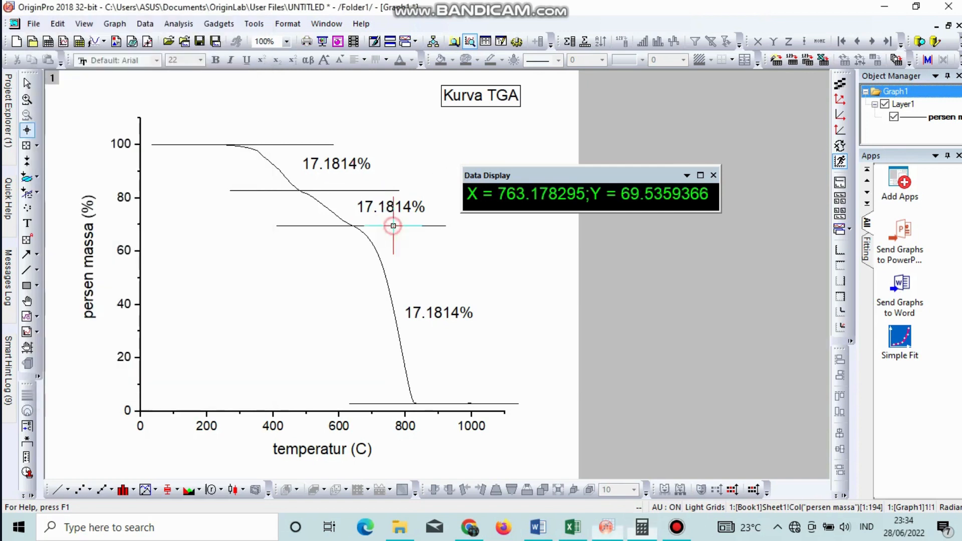
left_click(642, 526)
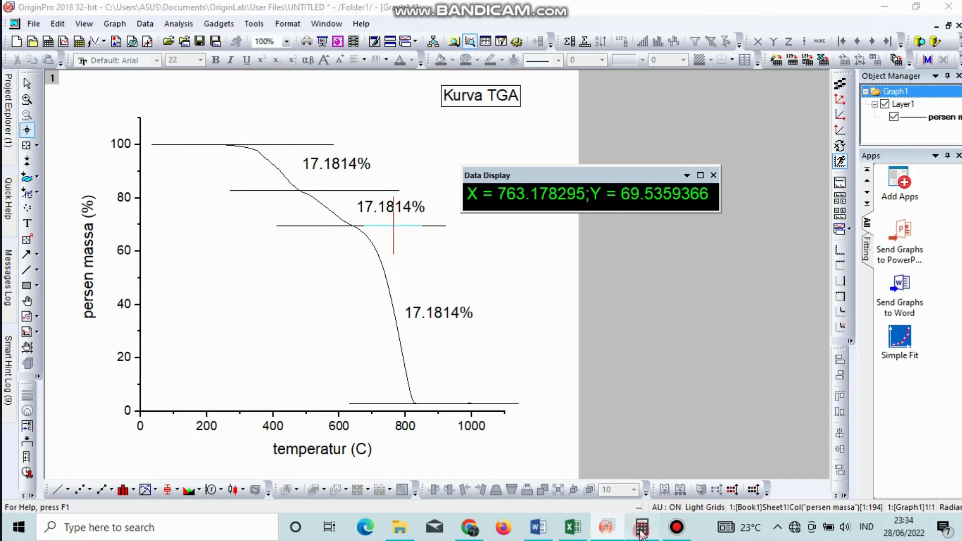
left_click(177, 301)
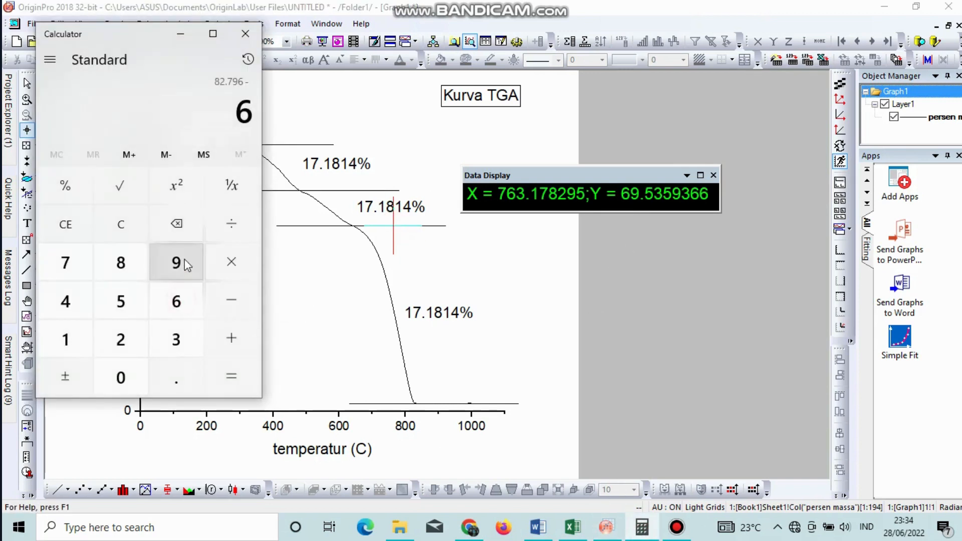
left_click(176, 262)
left_click(177, 384)
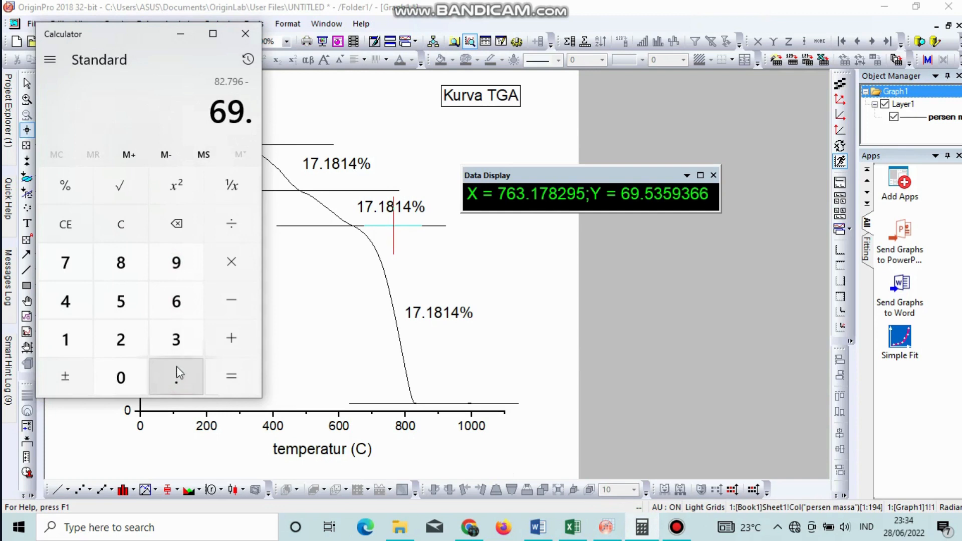
left_click(139, 300)
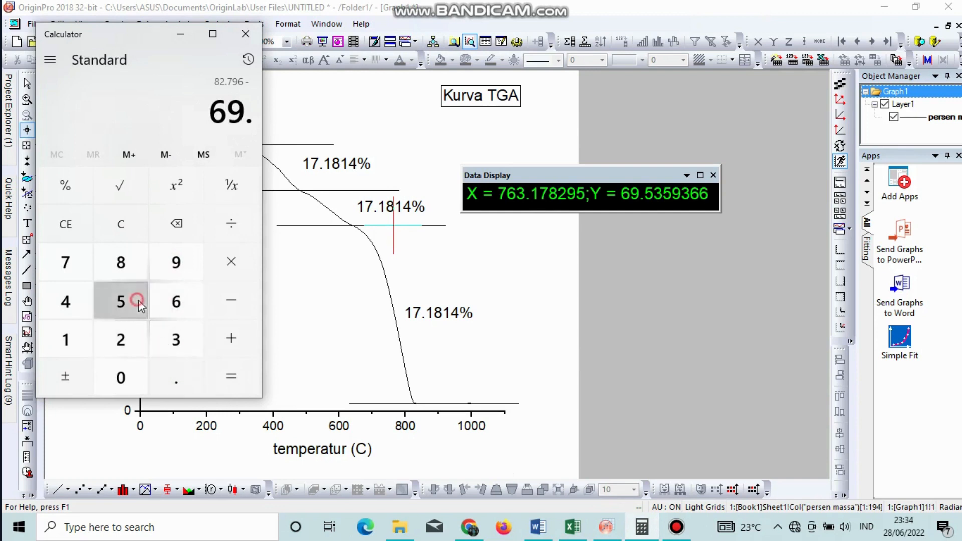
left_click(176, 339)
left_click(177, 301)
left_click(234, 370)
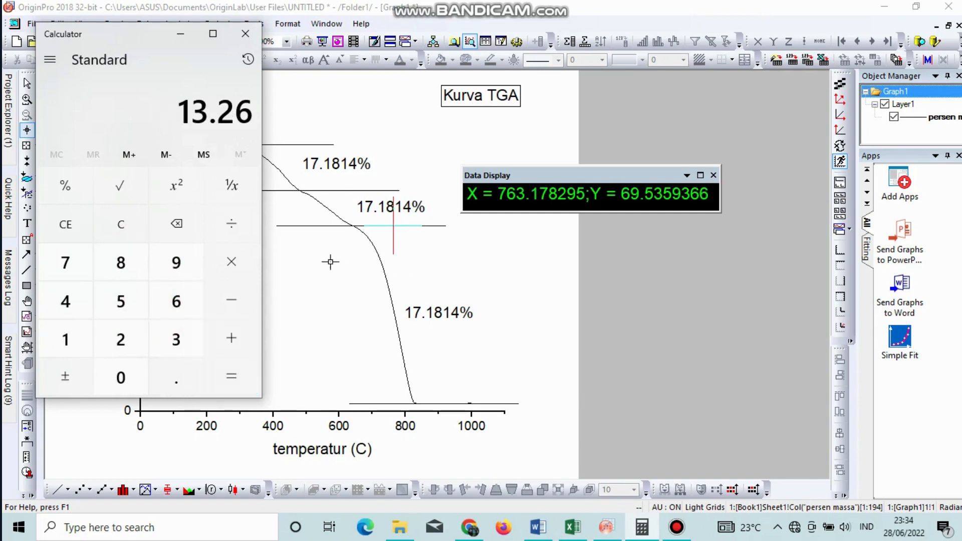
- In OriginPro, change the label between the second and third horizontal lines to 13.56%
left_click(27, 223)
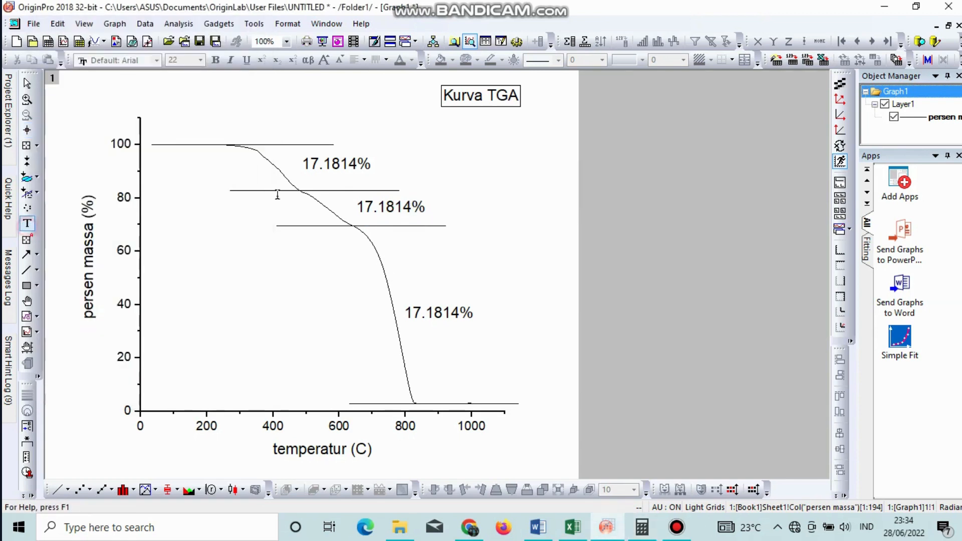
left_click(374, 214)
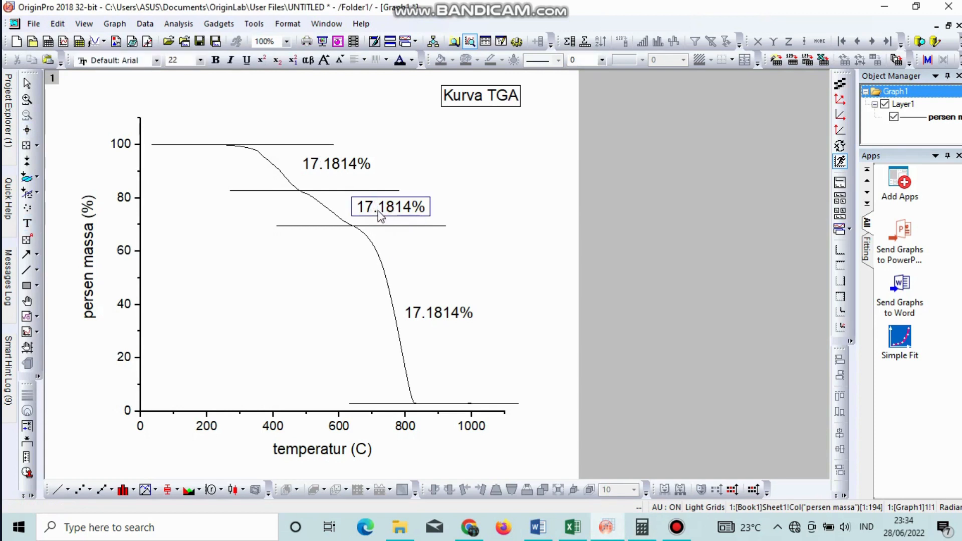
key("BackSpace")
type("3")
key("Right")
key("Right")
key("Right")
key("Right")
key("Right")
key("BackSpace")
key("BackSpace")
key("BackSpace")
key("BackSpace")
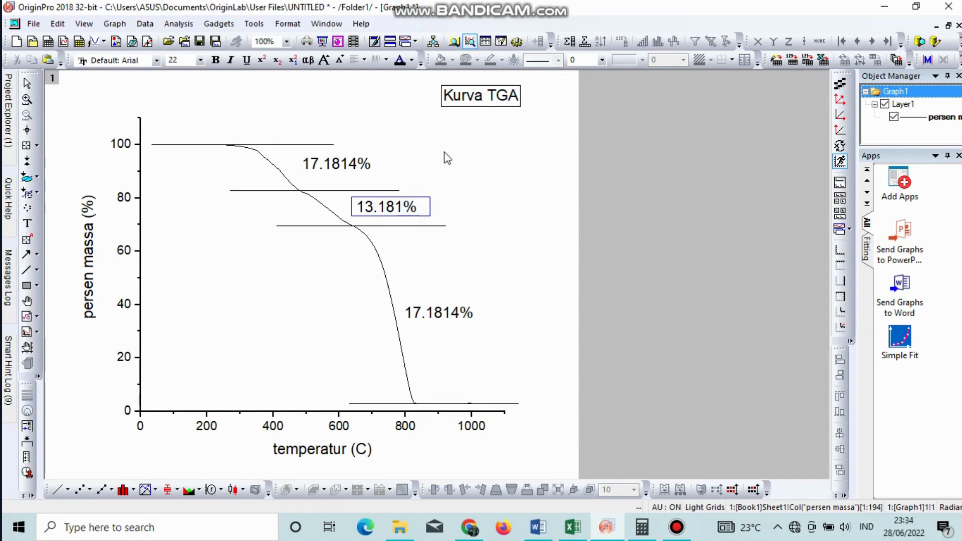
type("56")
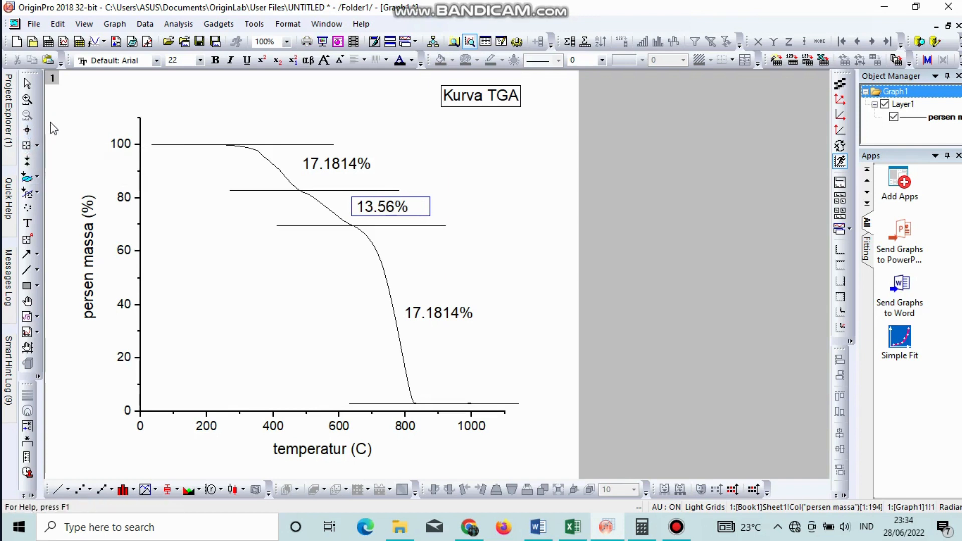
- Read the coordinates of a point on the third horizontal line with the Screen Reader, closing the Data Info window
left_click(33, 133)
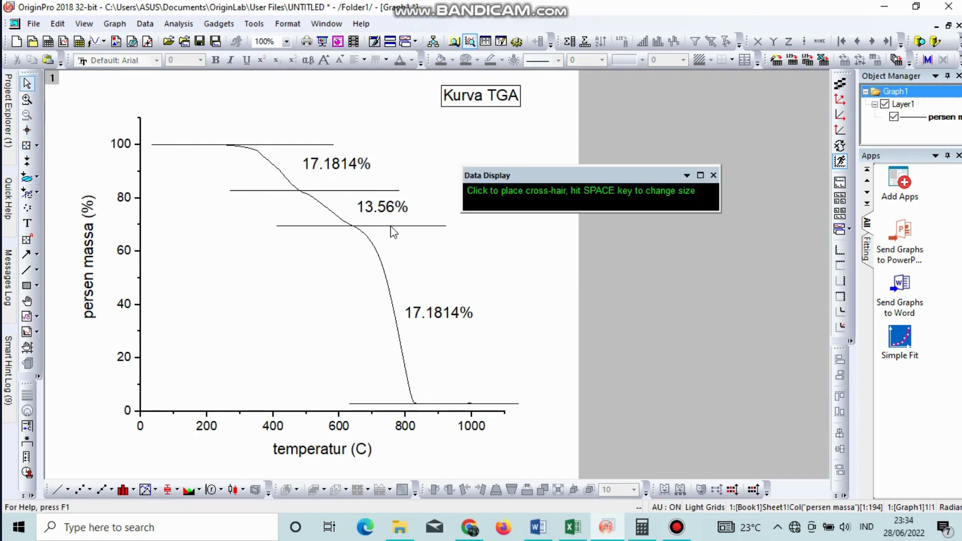
left_click(27, 130)
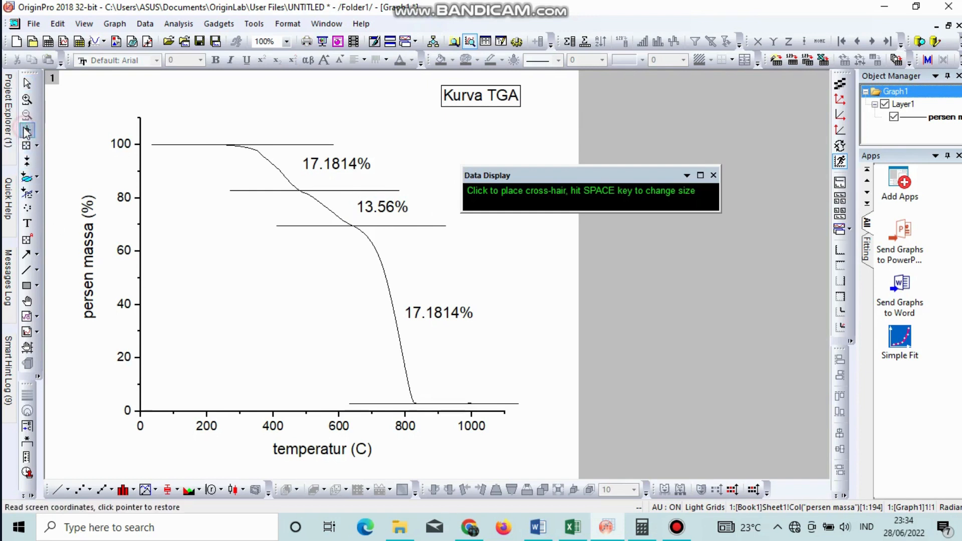
left_click(27, 148)
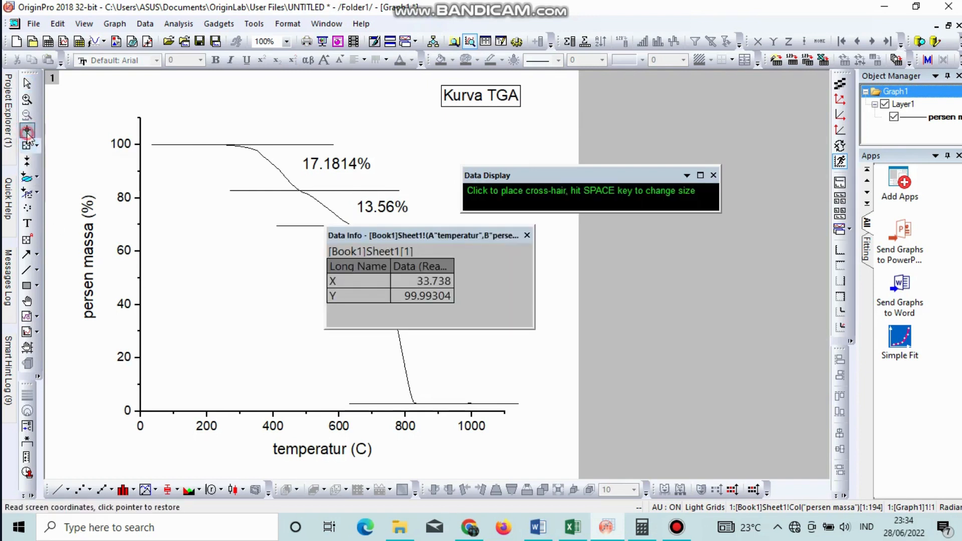
left_click(527, 235)
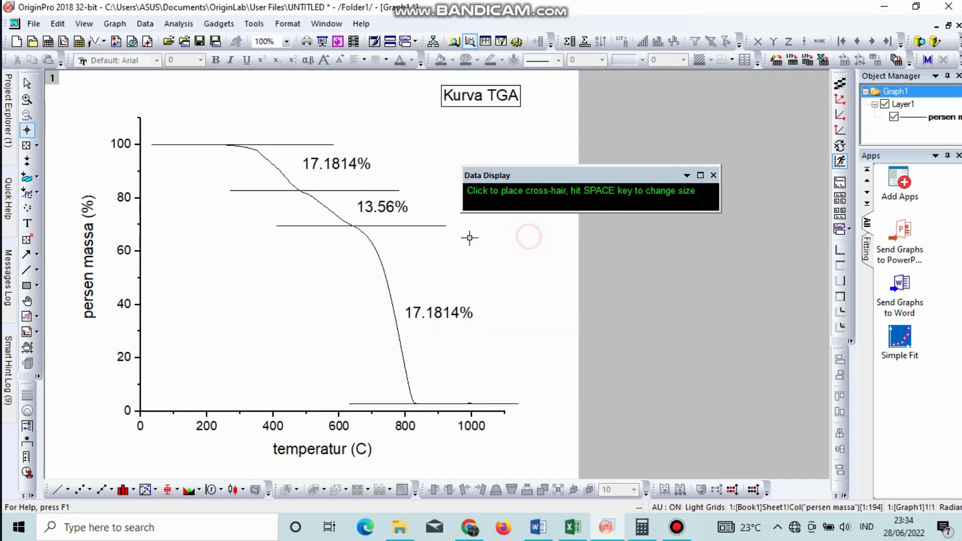
left_click(395, 225)
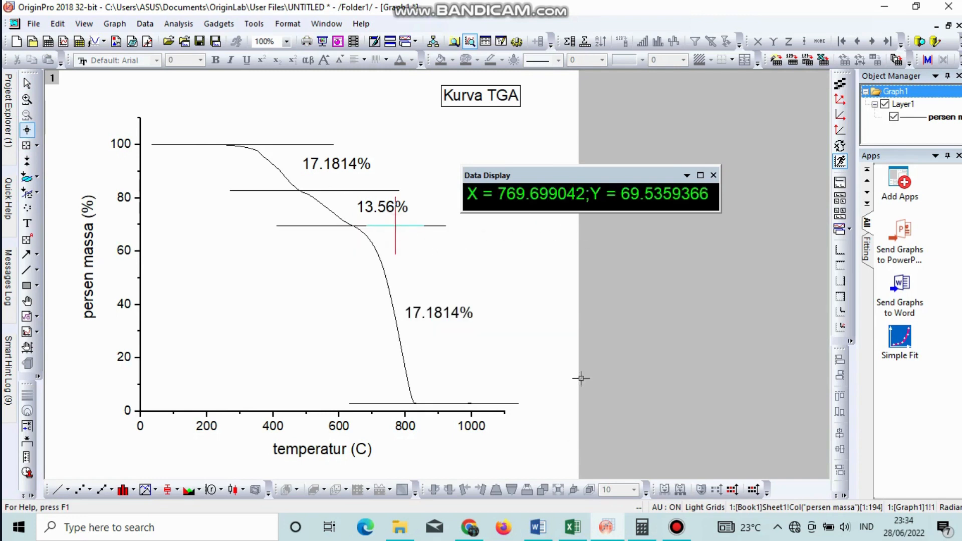
- Switch to Calculator, clear the previous result and start a subtraction from the third line's rounded mass percentage, 69.536
left_click(642, 527)
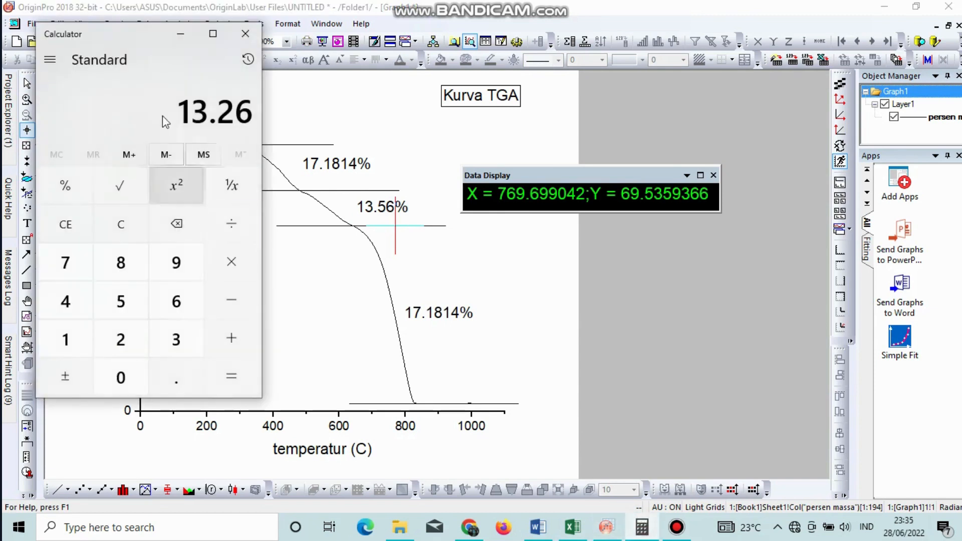
left_click(136, 230)
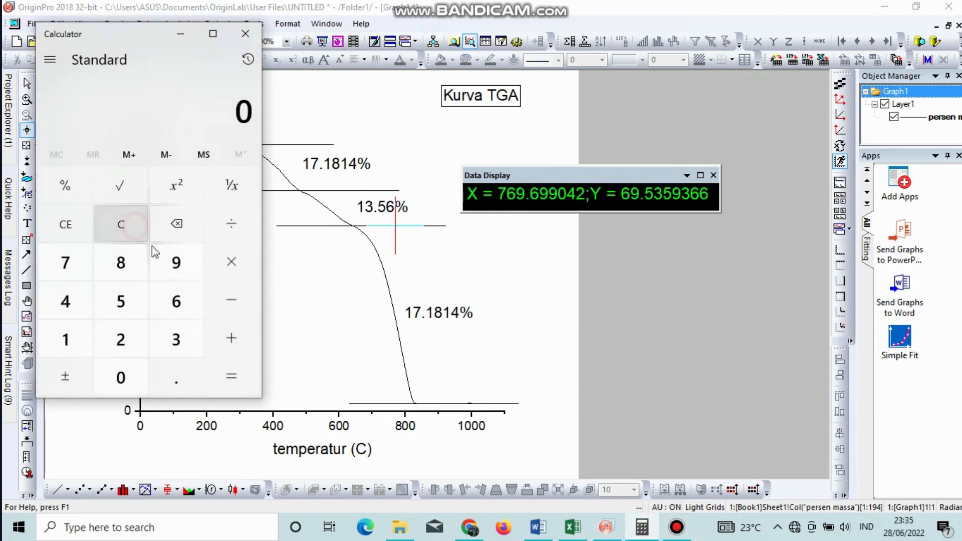
left_click(189, 293)
left_click(182, 263)
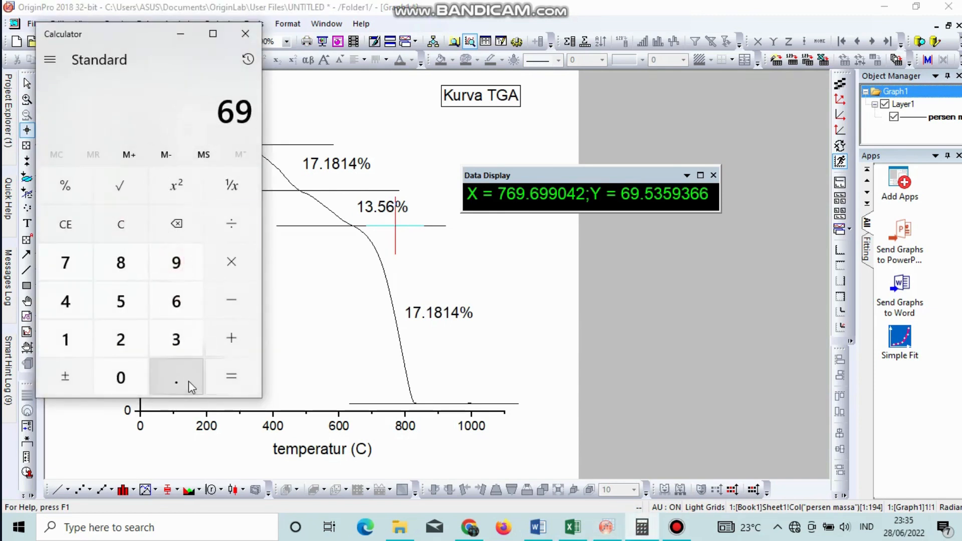
left_click(189, 381)
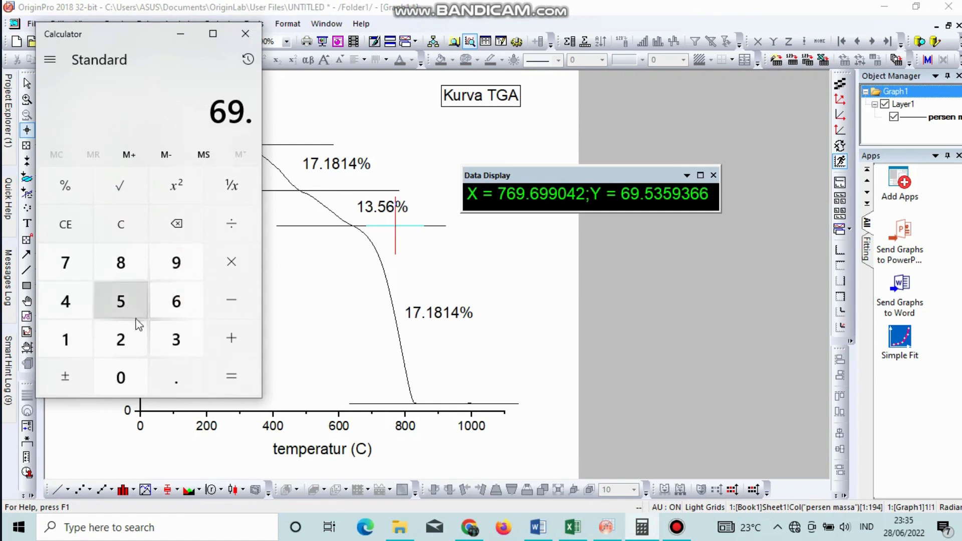
left_click(124, 303)
left_click(175, 339)
left_click(175, 301)
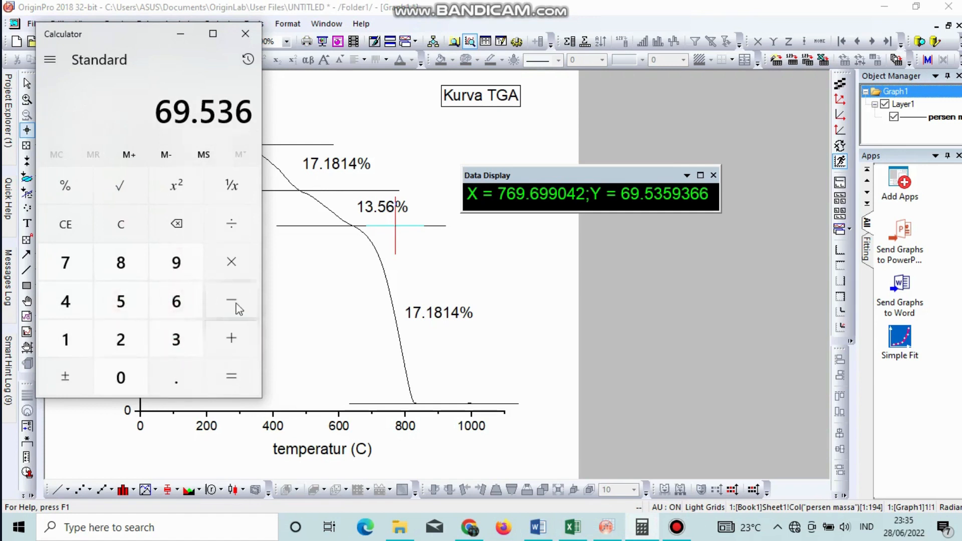
left_click(231, 300)
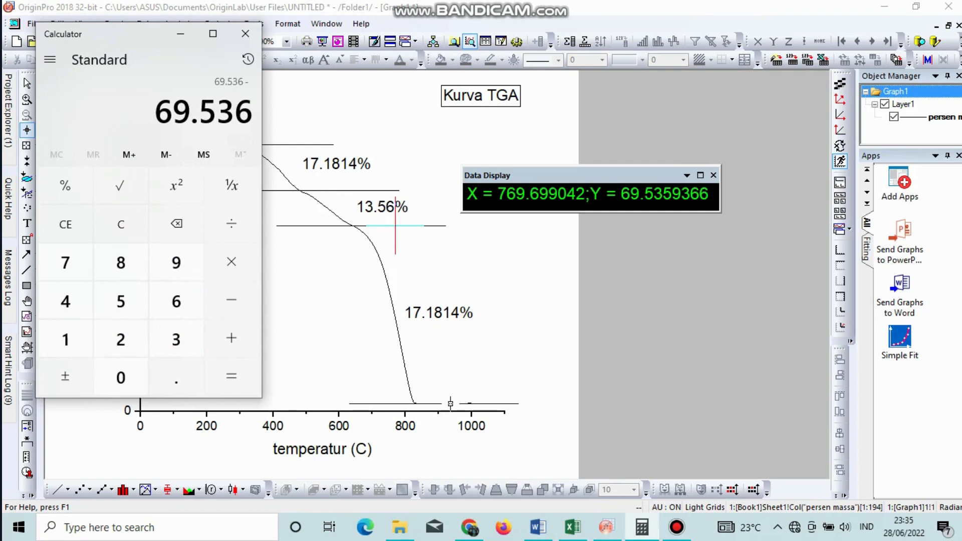
- Read the mass percentage on the lowest horizontal line in OriginPro and subtract its rounded value, 2.864, in Calculator
left_click(451, 403)
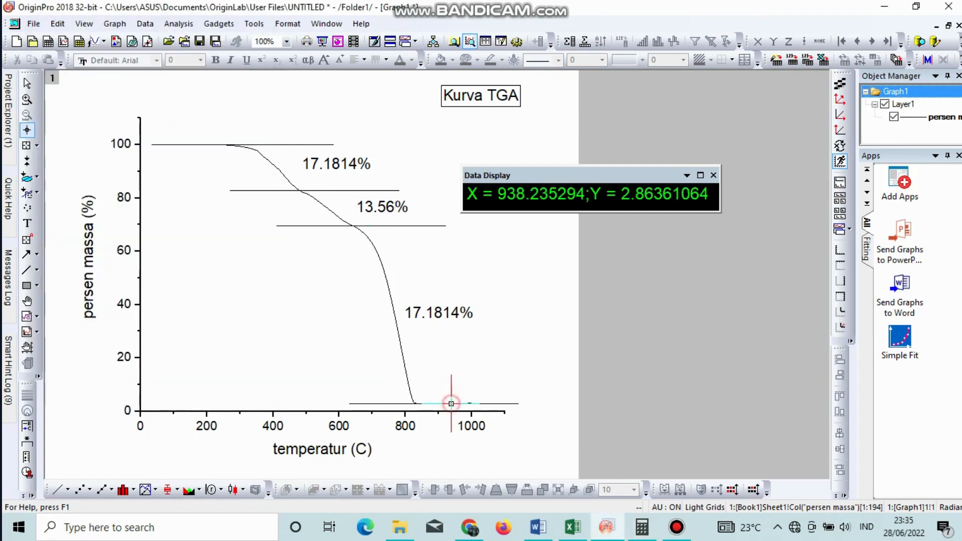
left_click(642, 526)
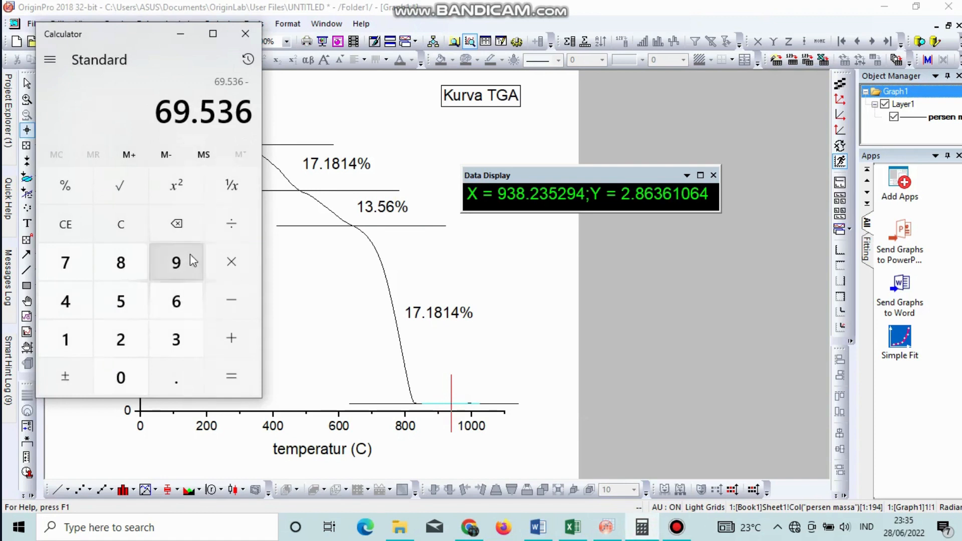
left_click(127, 342)
left_click(171, 377)
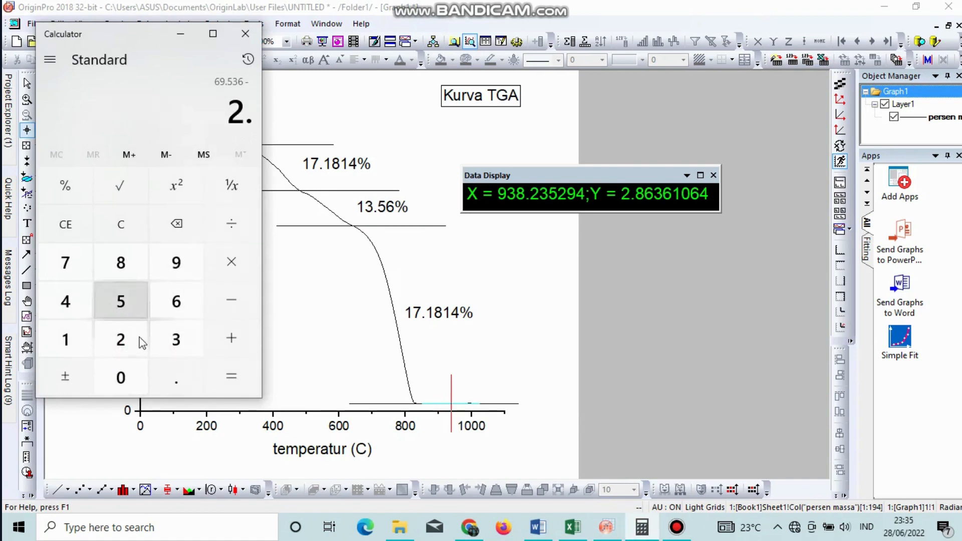
left_click(129, 260)
left_click(171, 302)
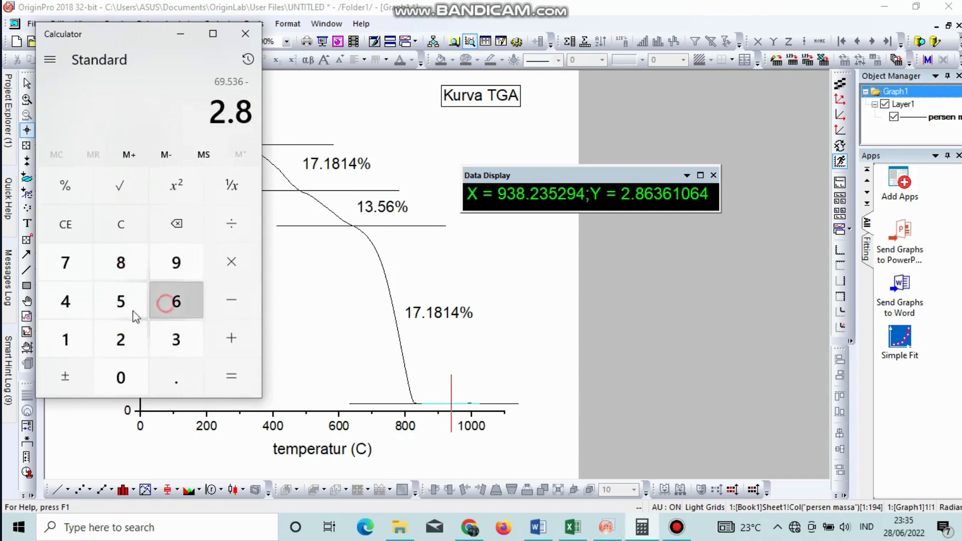
left_click(76, 303)
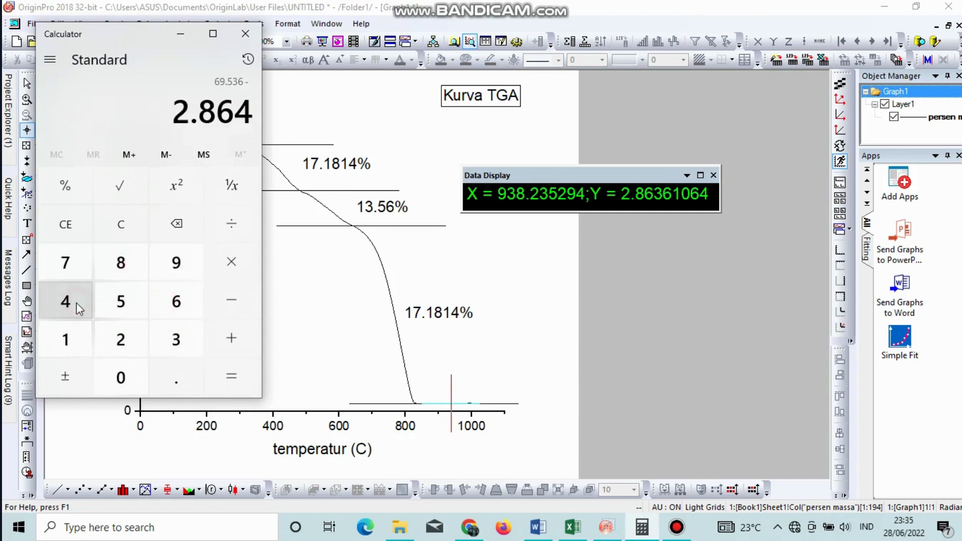
left_click(243, 377)
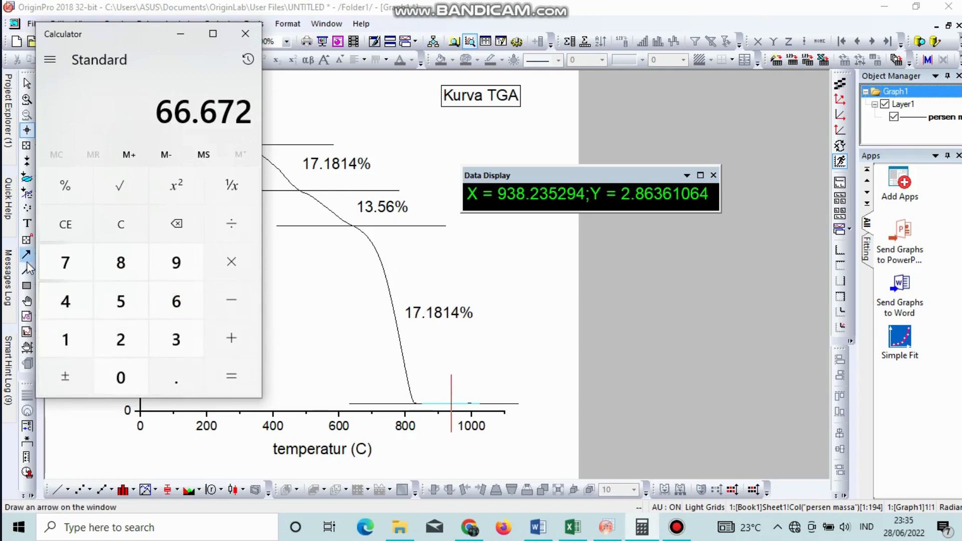
- In OriginPro, change the label between the third and lowest horizontal lines to 66.672%
left_click(27, 223)
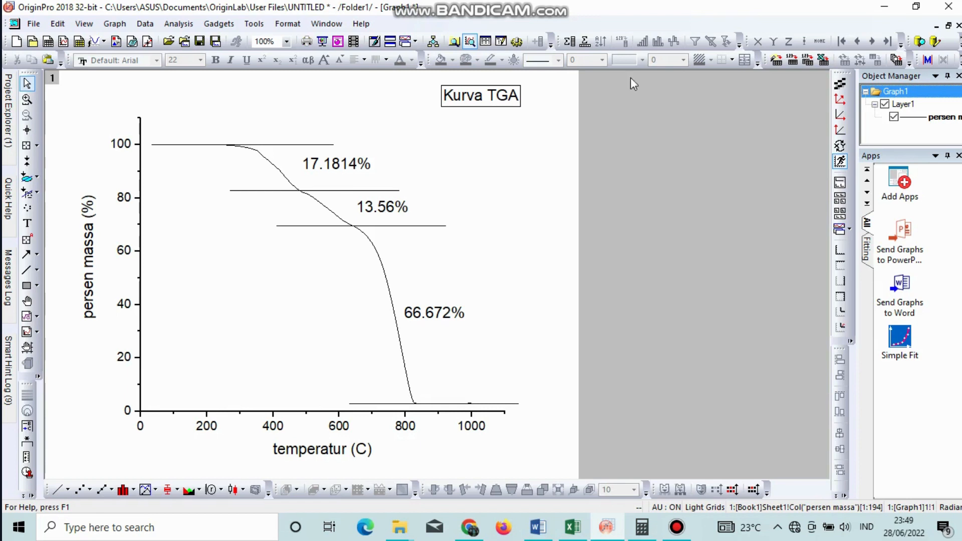
- Restore the TGA graph to a smaller window and calculate the first-order derivative of the persen massa curve with the Differentiate analysis
left_click(946, 27)
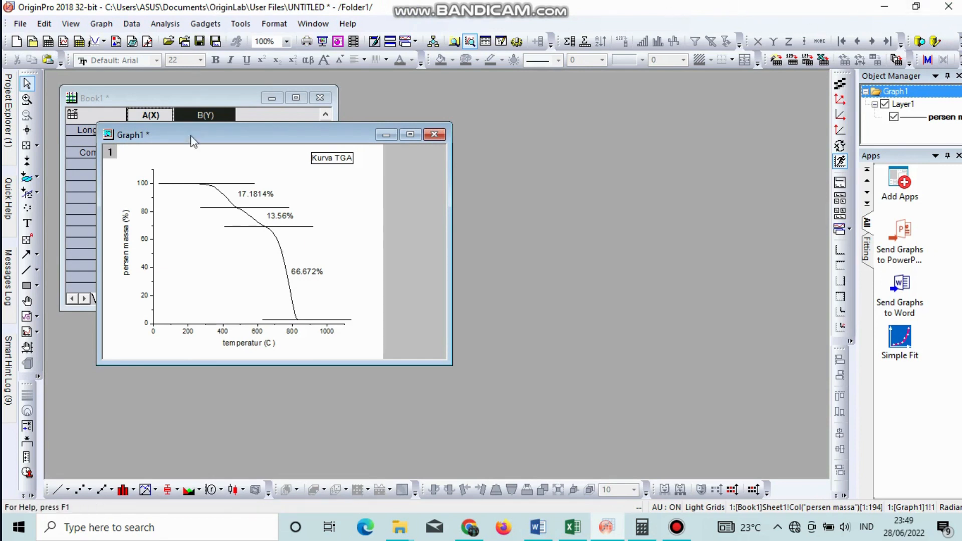
left_click(170, 25)
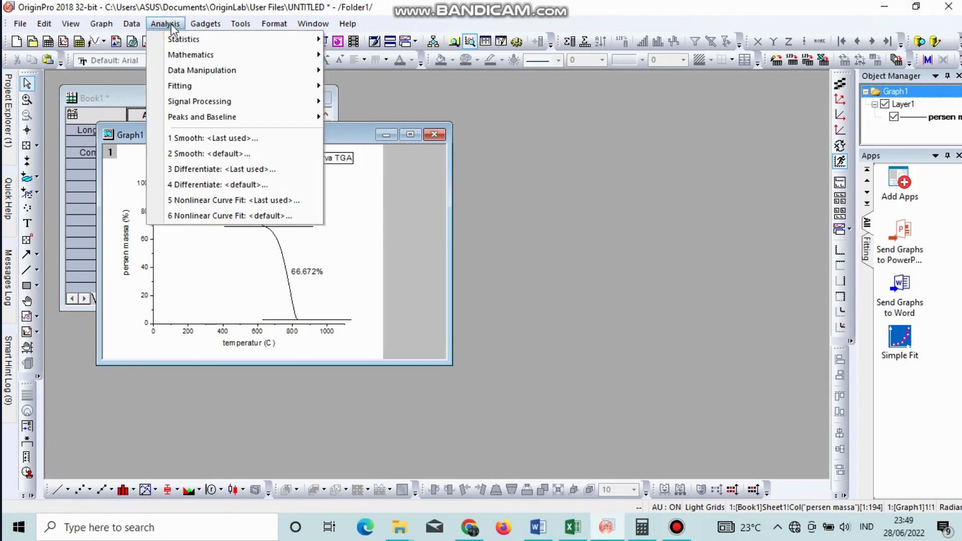
mouse_move(220, 59)
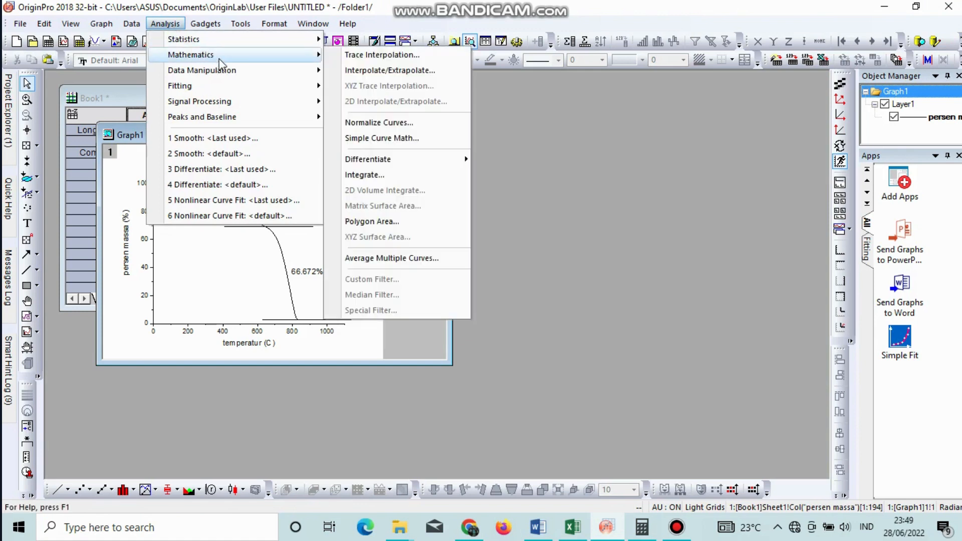
mouse_move(384, 163)
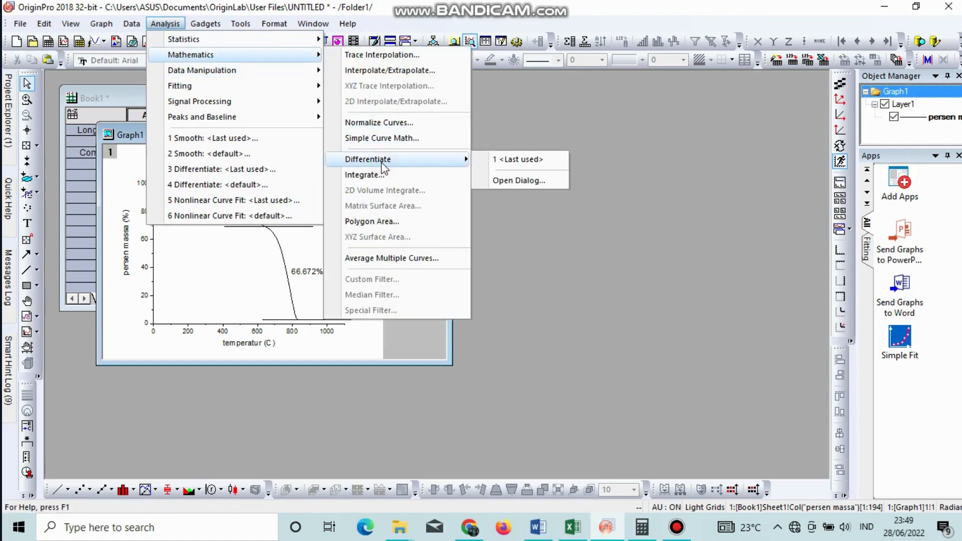
left_click(518, 181)
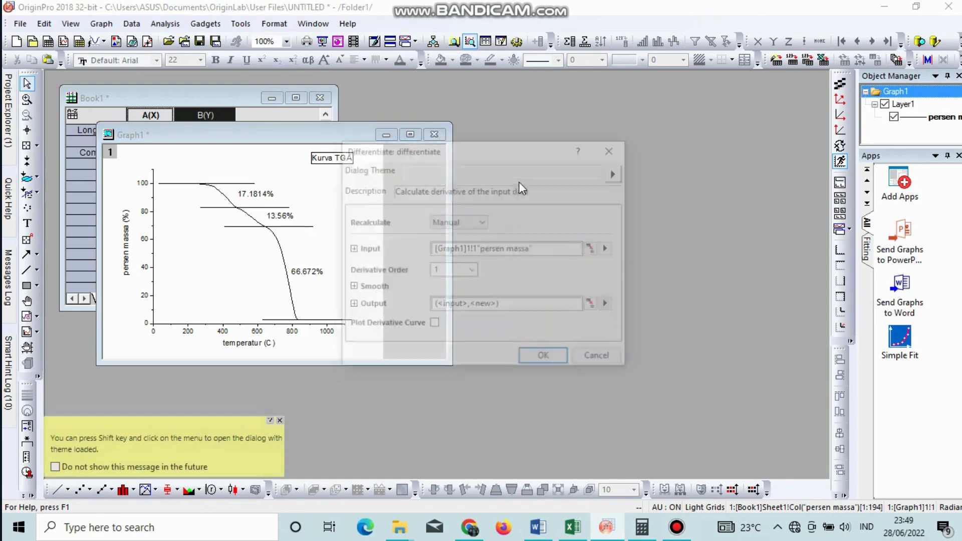
left_click(554, 358)
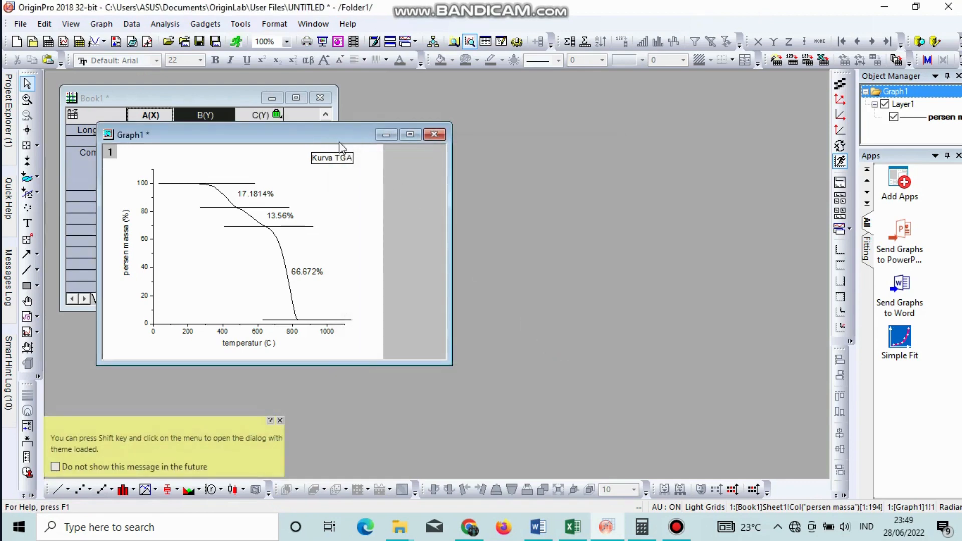
- Move the TGA graph window clear of the Book1 worksheet, widen the worksheet window and clear its column selection
left_click_drag(345, 139, 643, 113)
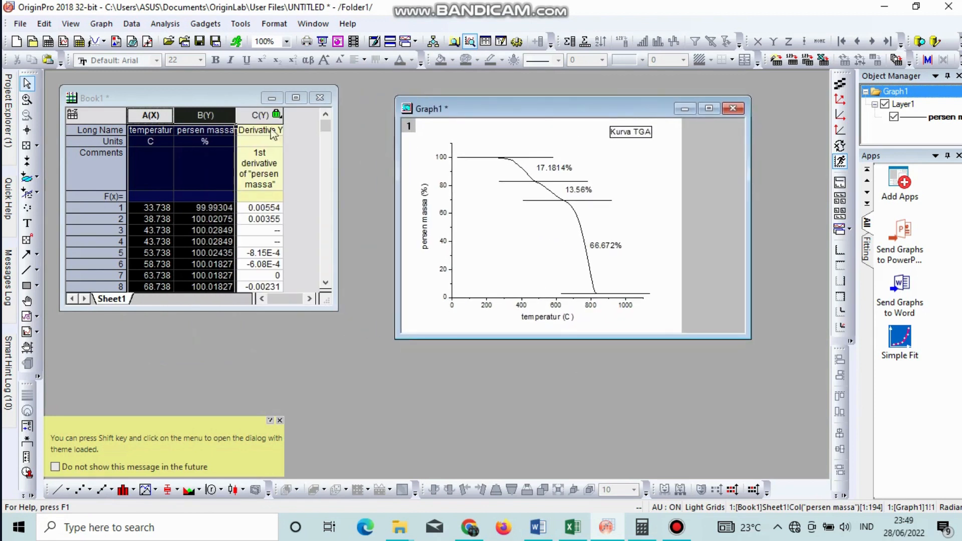
left_click_drag(337, 108, 374, 109)
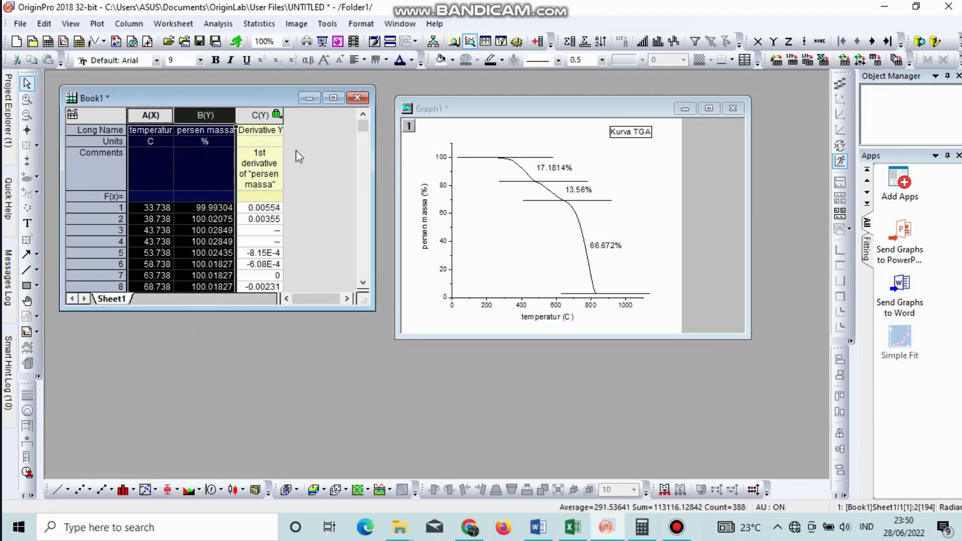
left_click(296, 150)
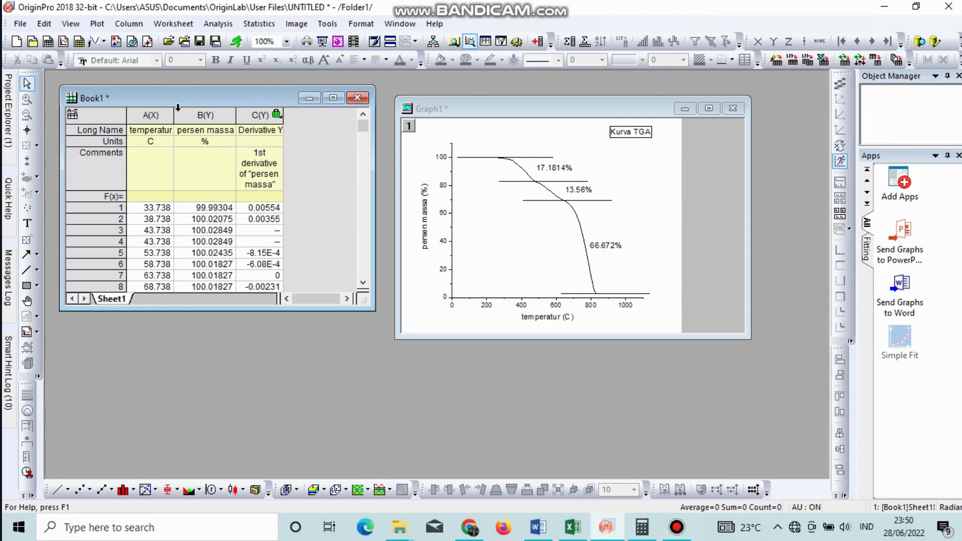
- Plot the derivative column against the temperature column as a line graph and maximize the new graph window
left_click(153, 115)
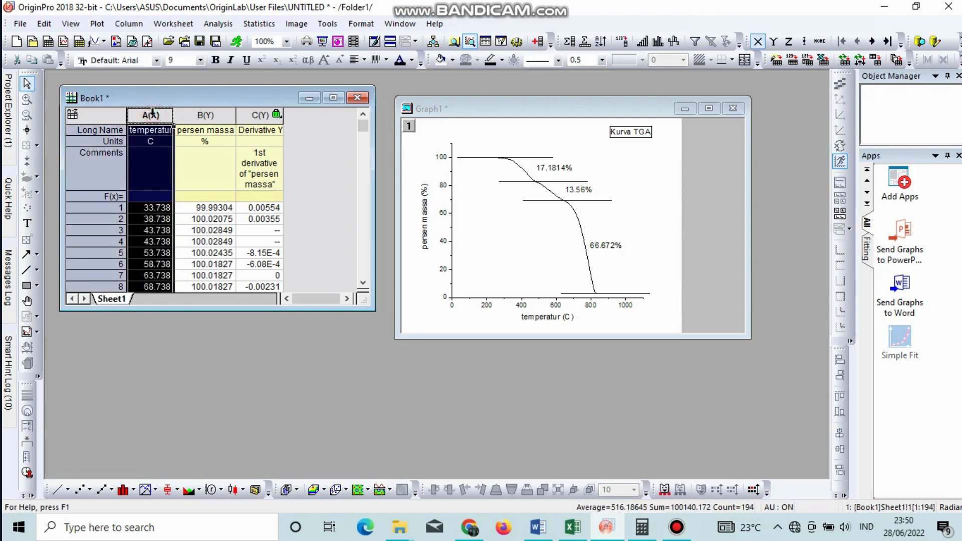
left_click(258, 115, "ctrl")
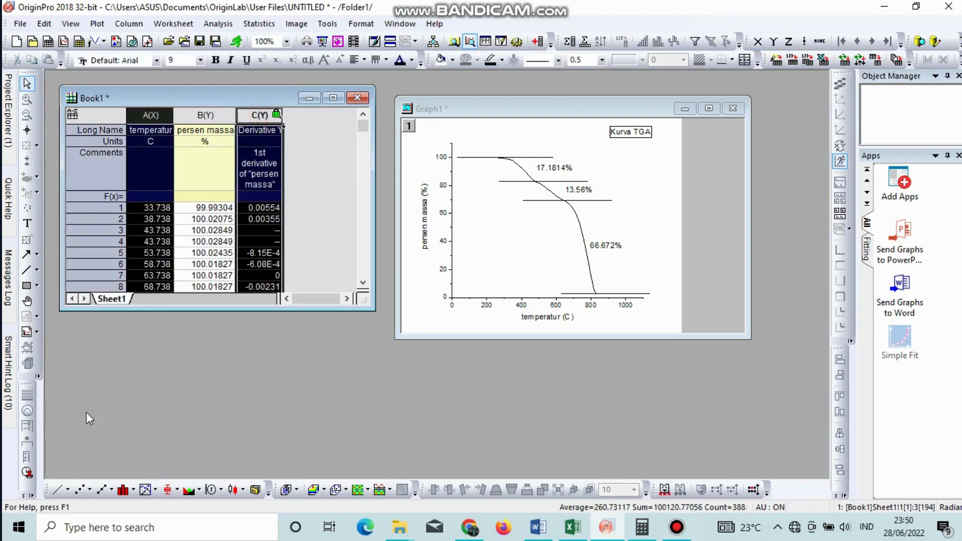
left_click(53, 493)
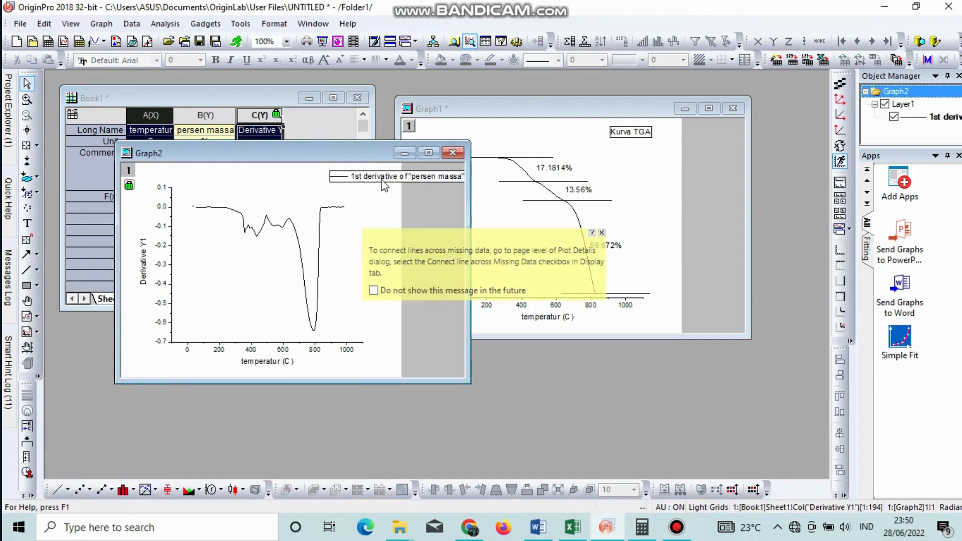
left_click(428, 153)
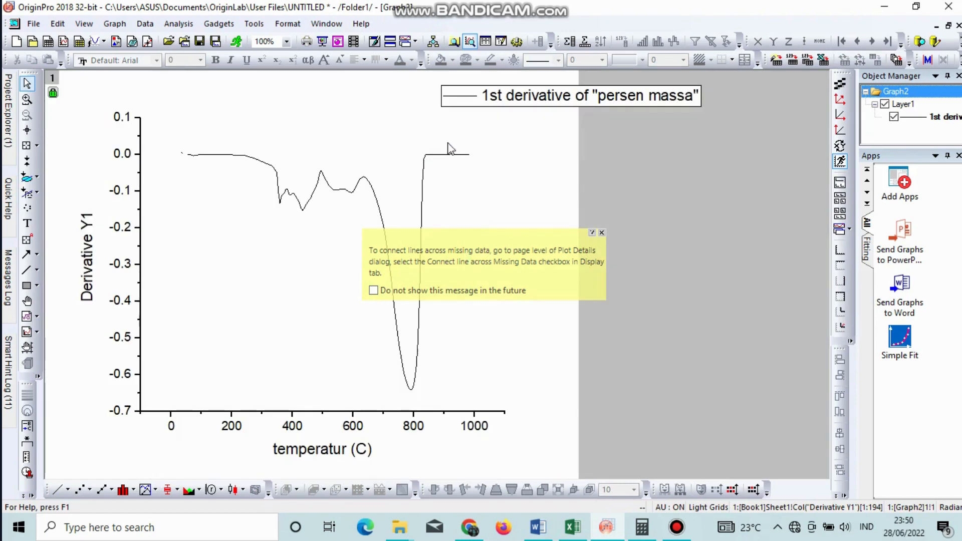
- Replace the derivative graph's legend text with "kurva DTA", shift the legend slightly closer to the curve and dismiss the missing-data message
left_click(27, 223)
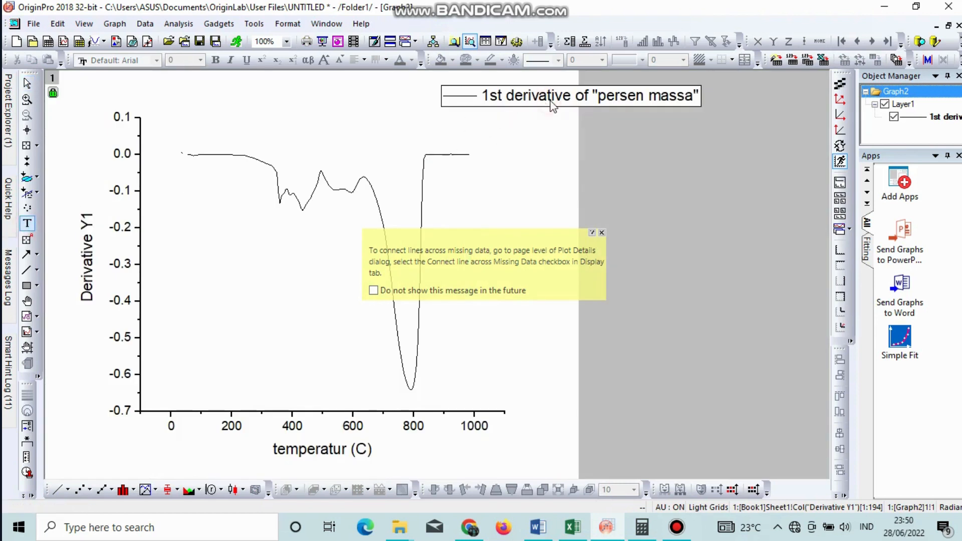
double_click(552, 106)
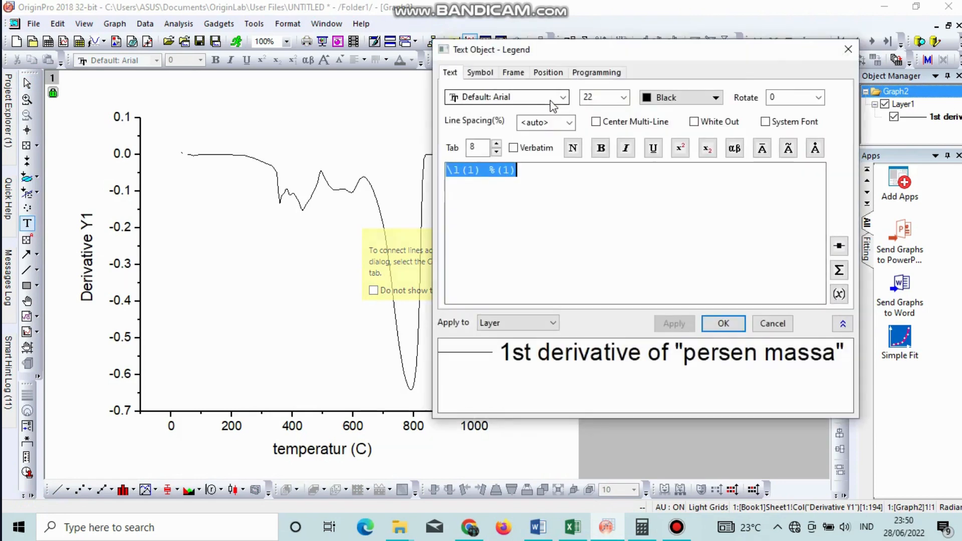
key("BackSpace")
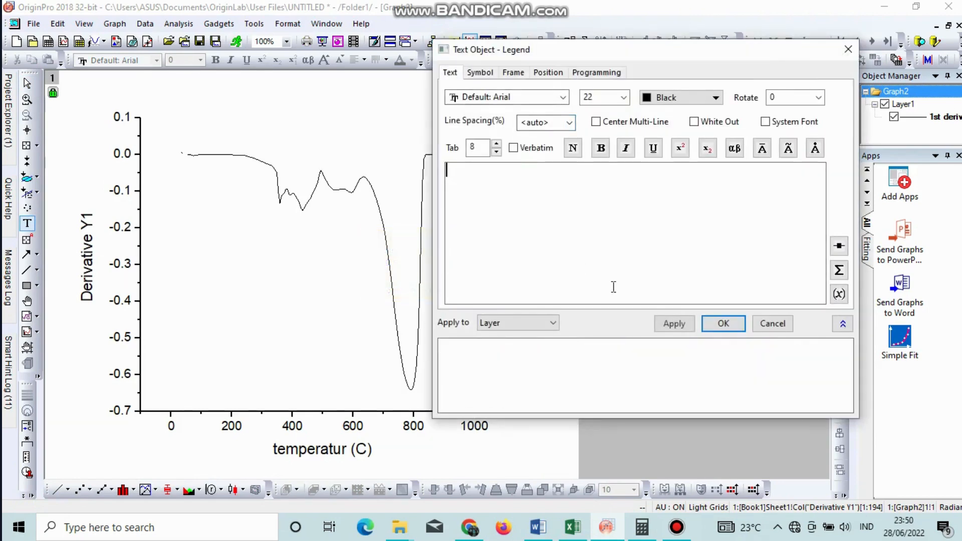
type("kurva DTA")
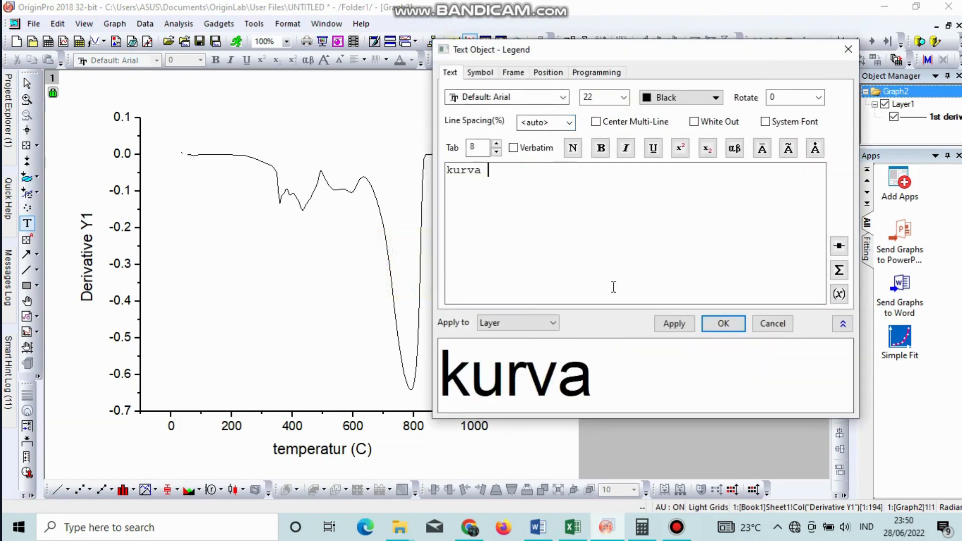
left_click(722, 323)
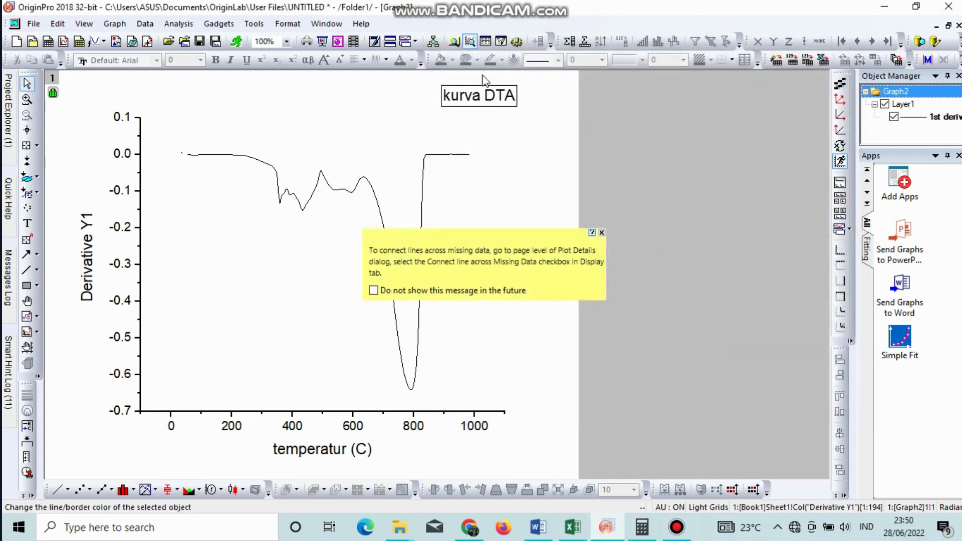
left_click_drag(489, 97, 497, 107)
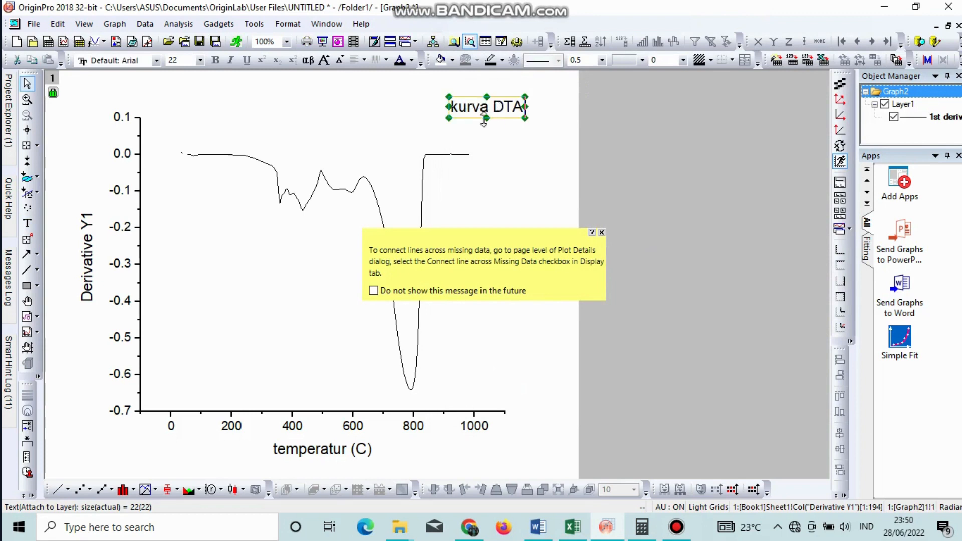
left_click(408, 125)
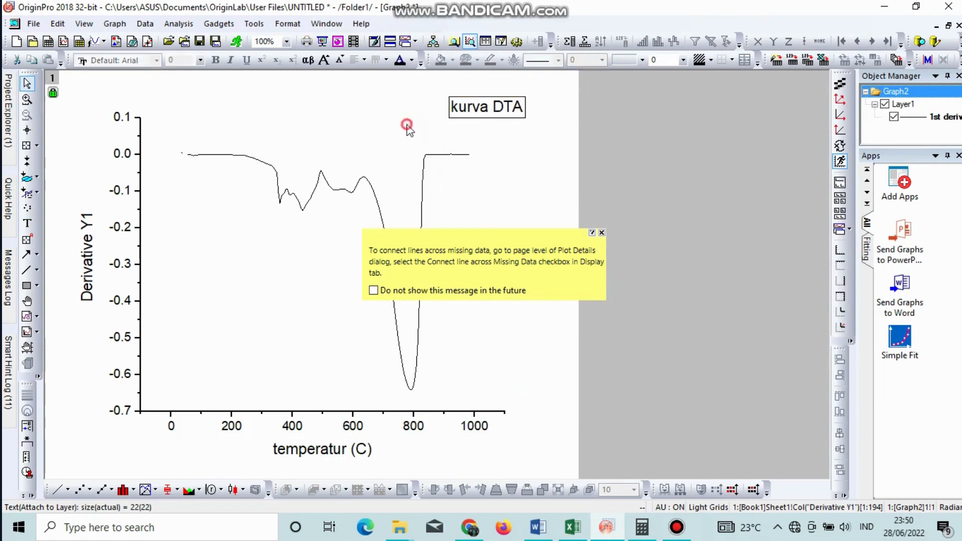
left_click(602, 233)
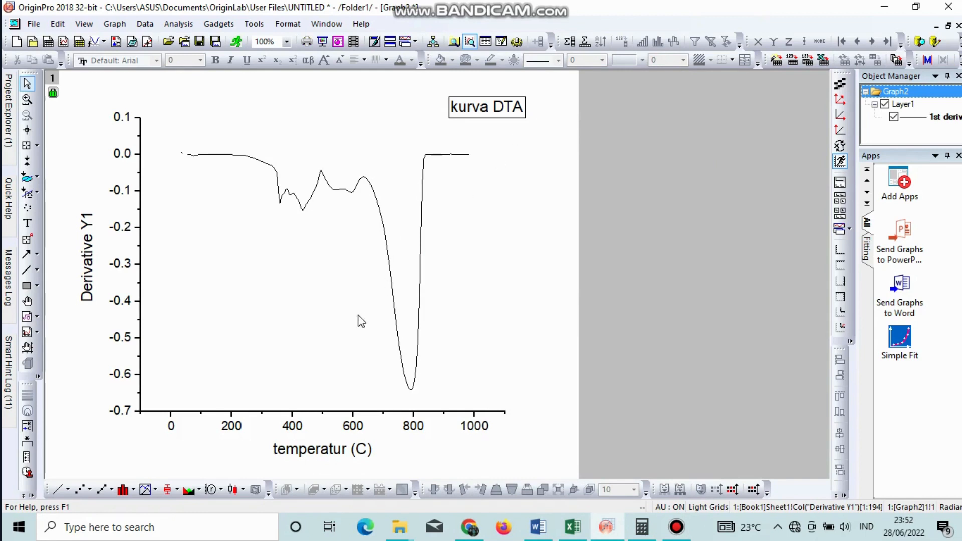
- Set the temperature axis of the DTA graph to start from 0 and dismiss the missing-data message
double_click(288, 412)
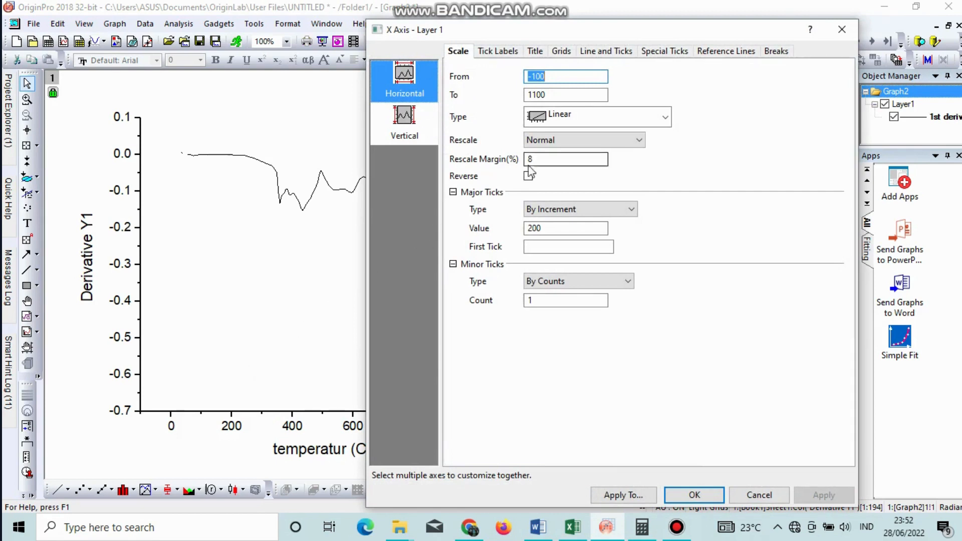
key("BackSpace")
type("0")
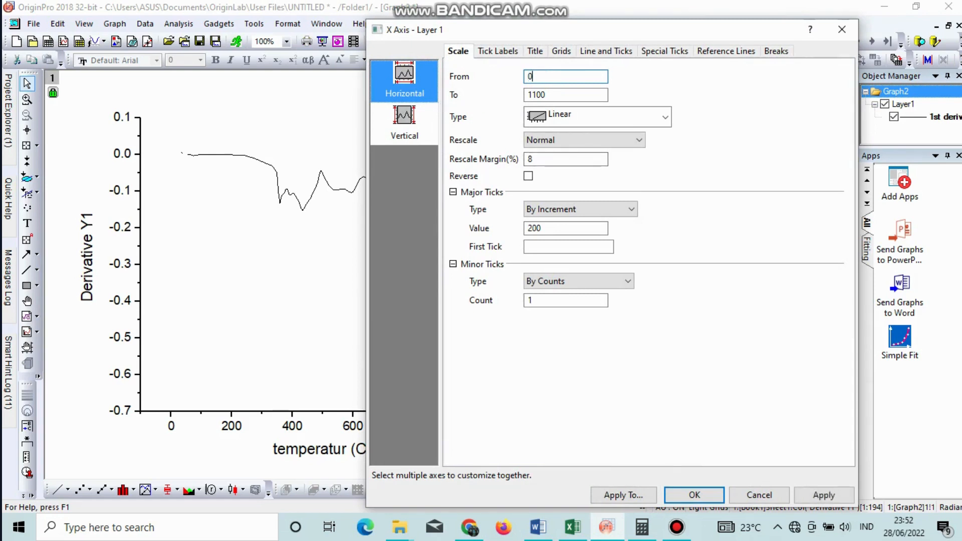
left_click(404, 131)
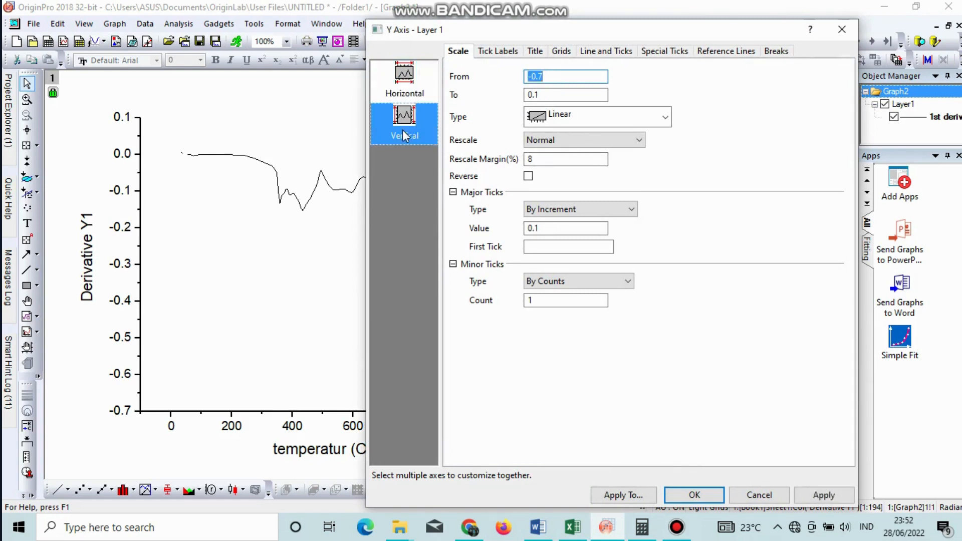
left_click(678, 494)
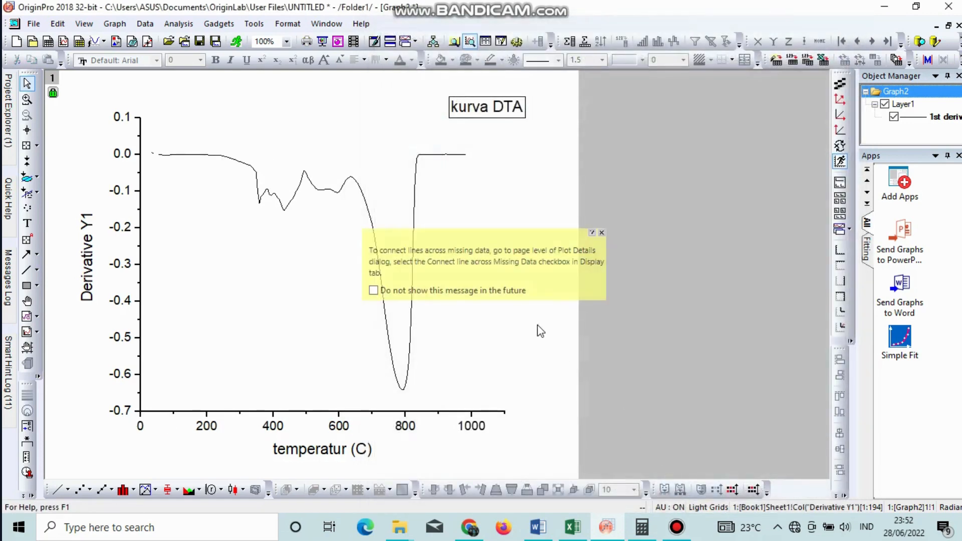
left_click(601, 233)
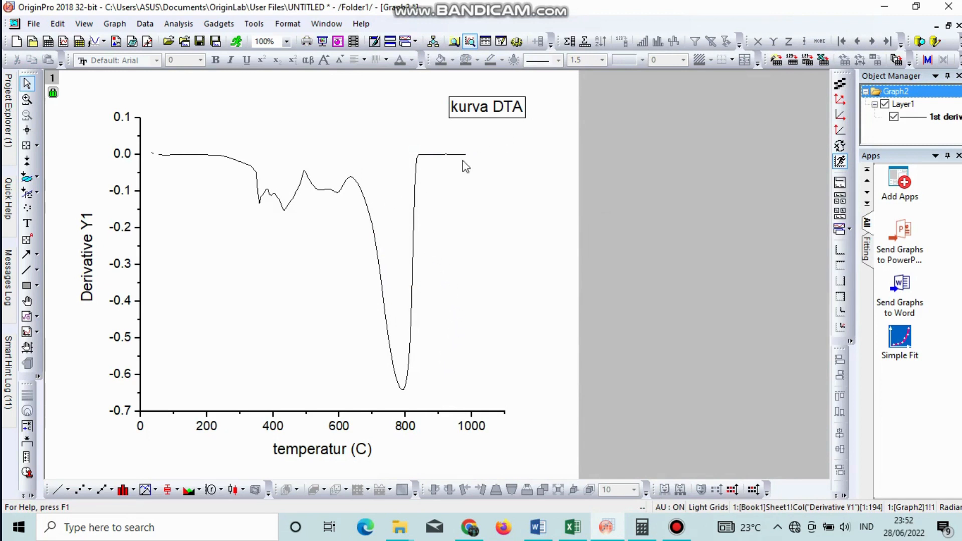
- Format the DTA curve as a solid line with a width of 1.5 and deselect it
left_click(449, 154)
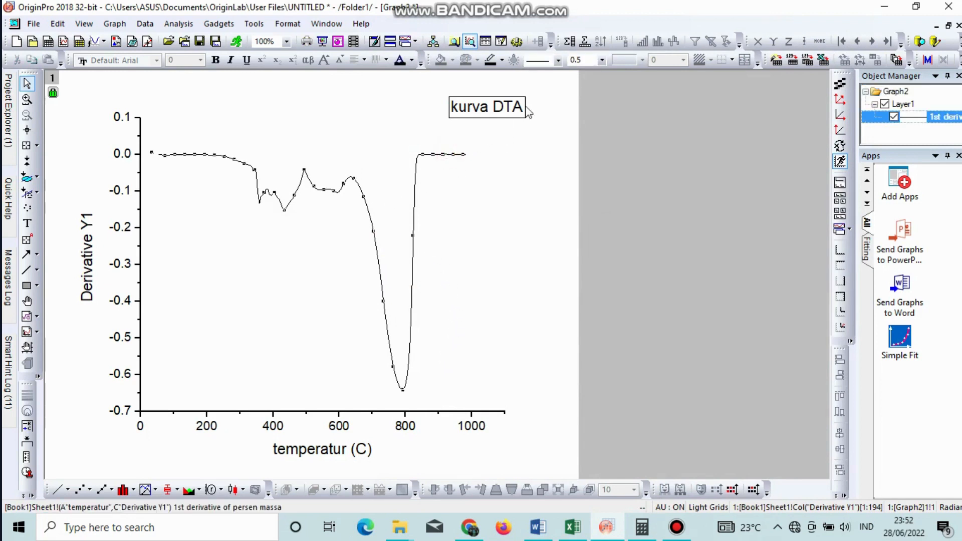
left_click(557, 60)
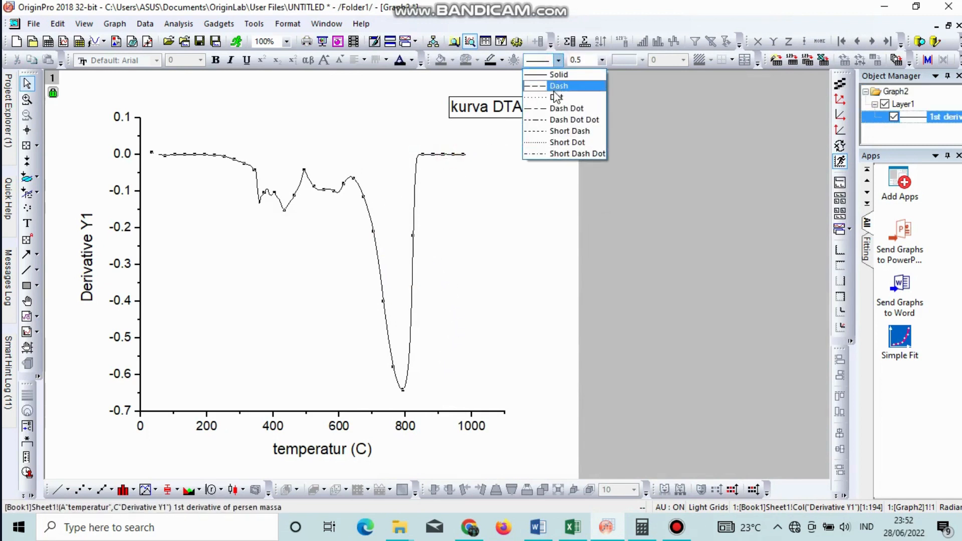
left_click(563, 77)
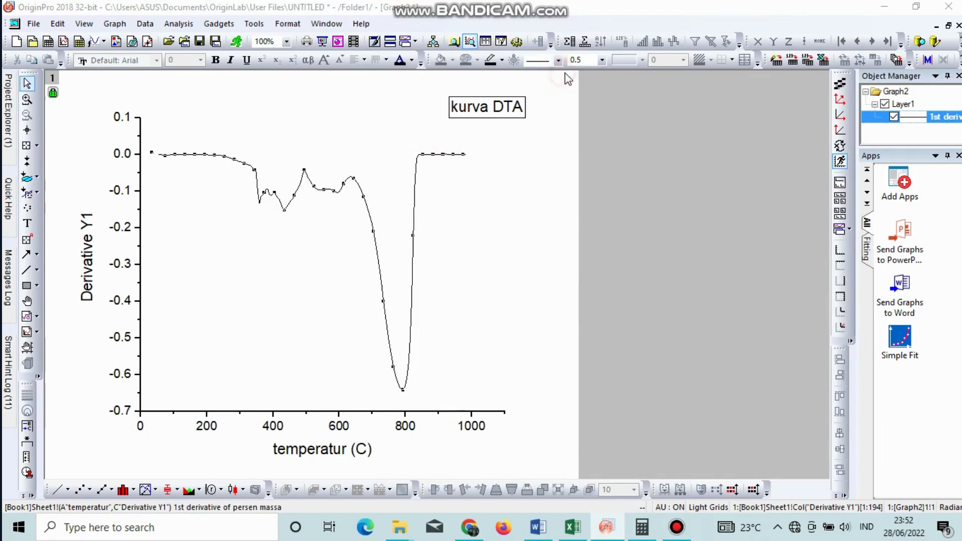
left_click(601, 60)
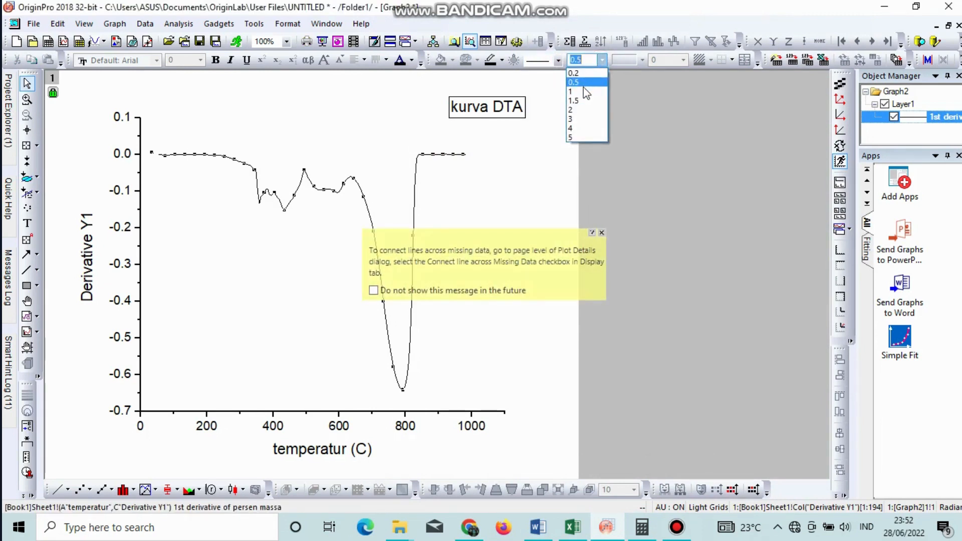
left_click(580, 101)
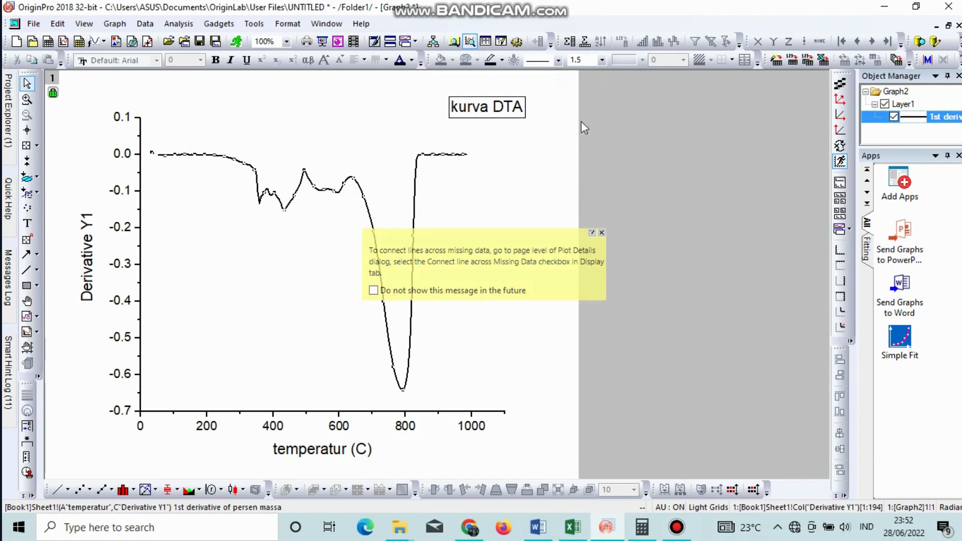
left_click(601, 231)
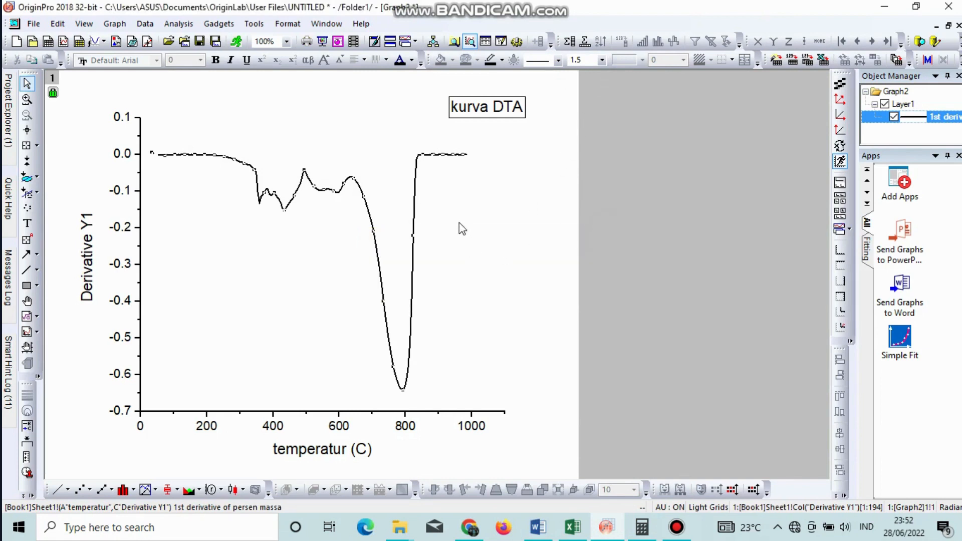
left_click(489, 221)
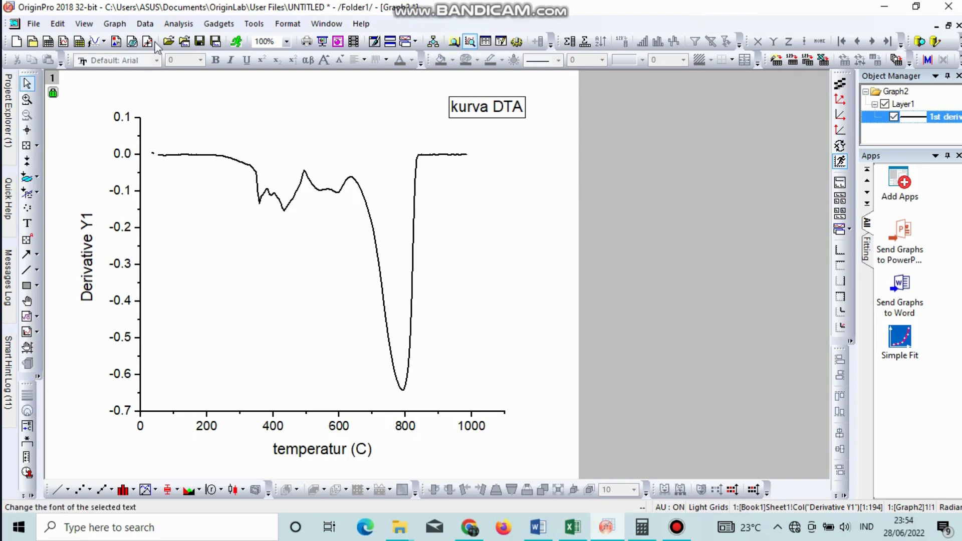
- Smooth the derivative curve with the Savitzky-Golay method using 20 points of window, and dismiss the missing-data message
left_click(175, 24)
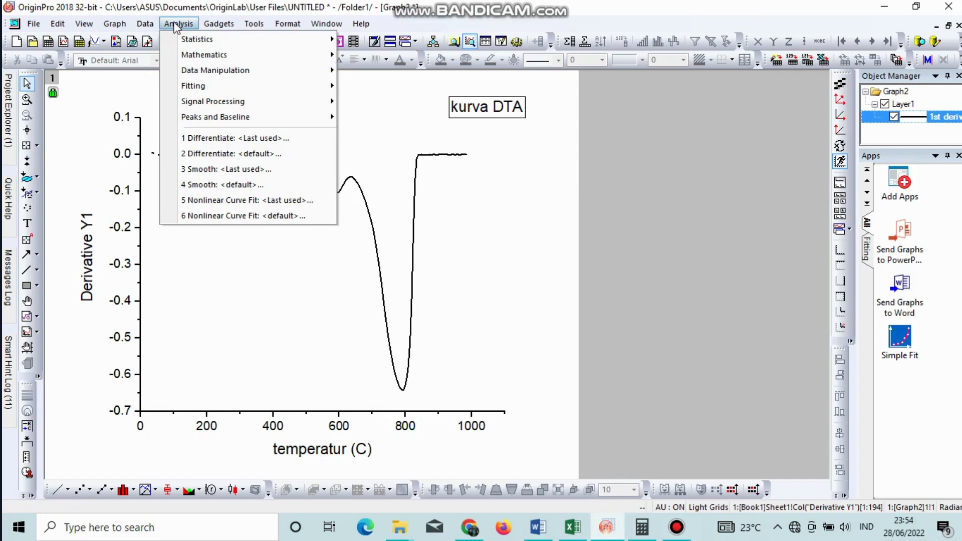
mouse_move(218, 103)
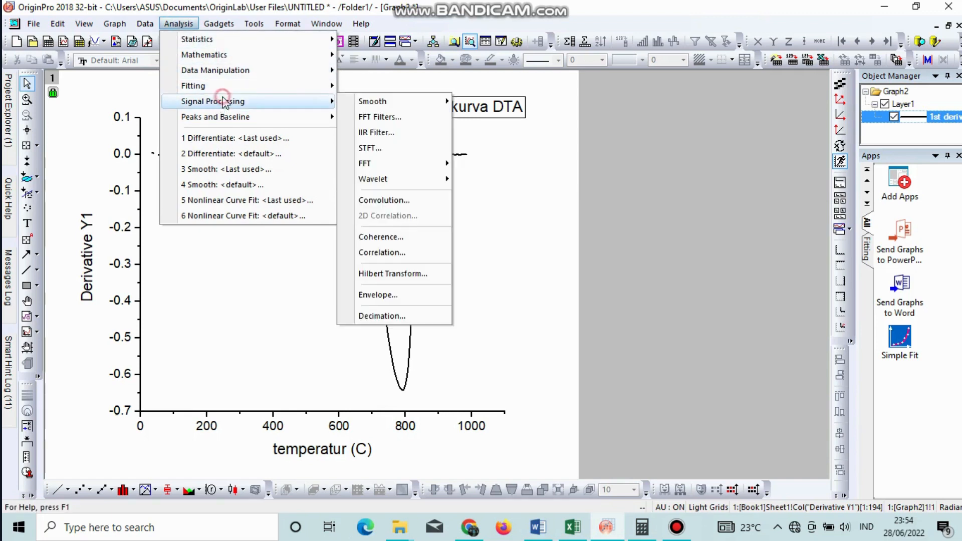
left_click(355, 102)
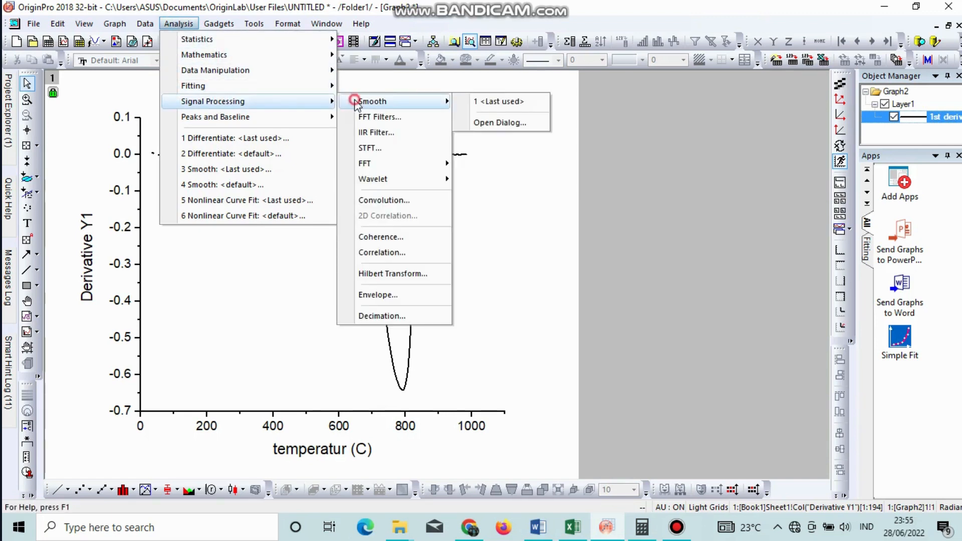
left_click(481, 125)
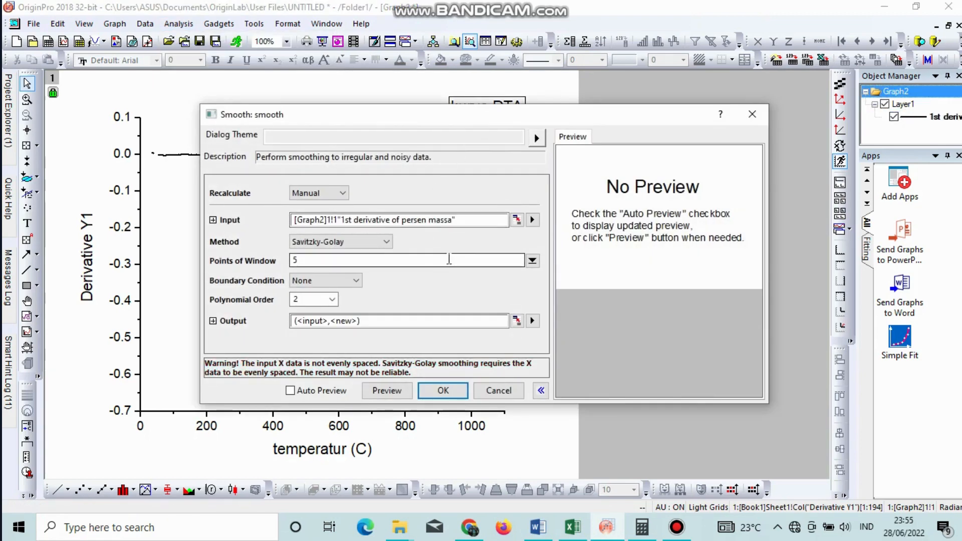
left_click(531, 260)
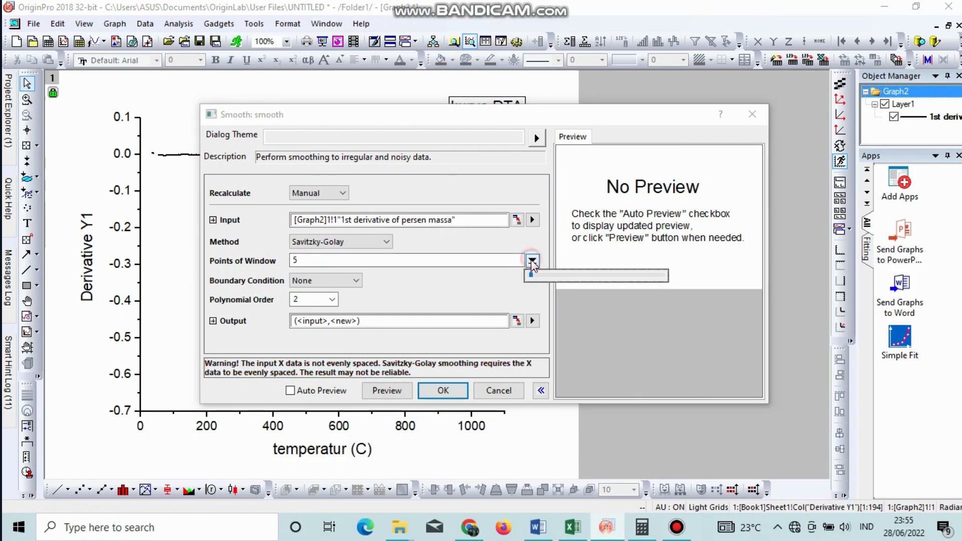
left_click(506, 260)
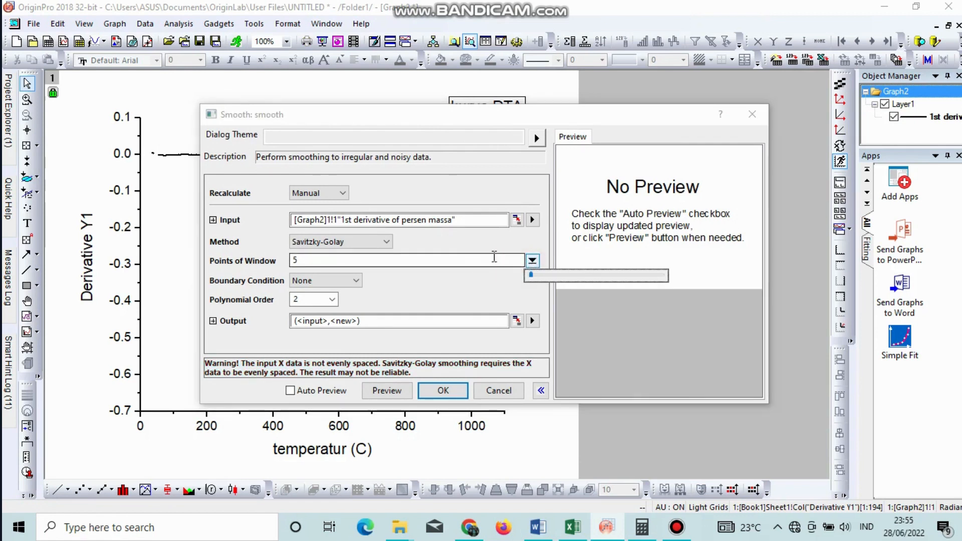
left_click(465, 254)
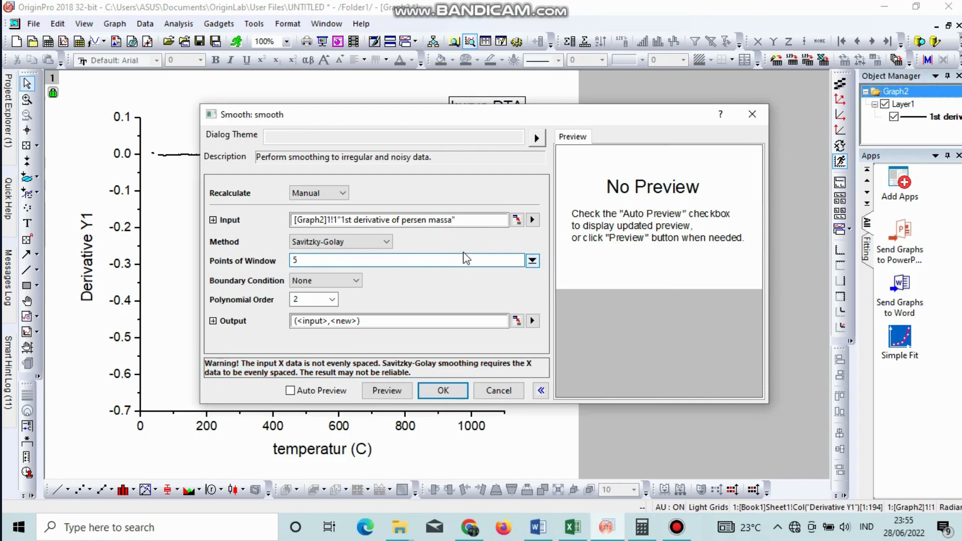
type("20")
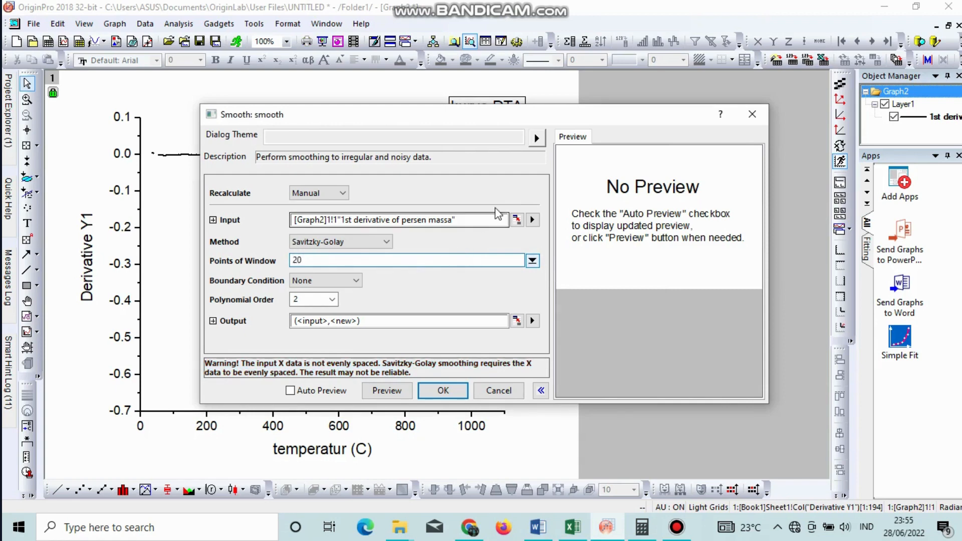
left_click(441, 389)
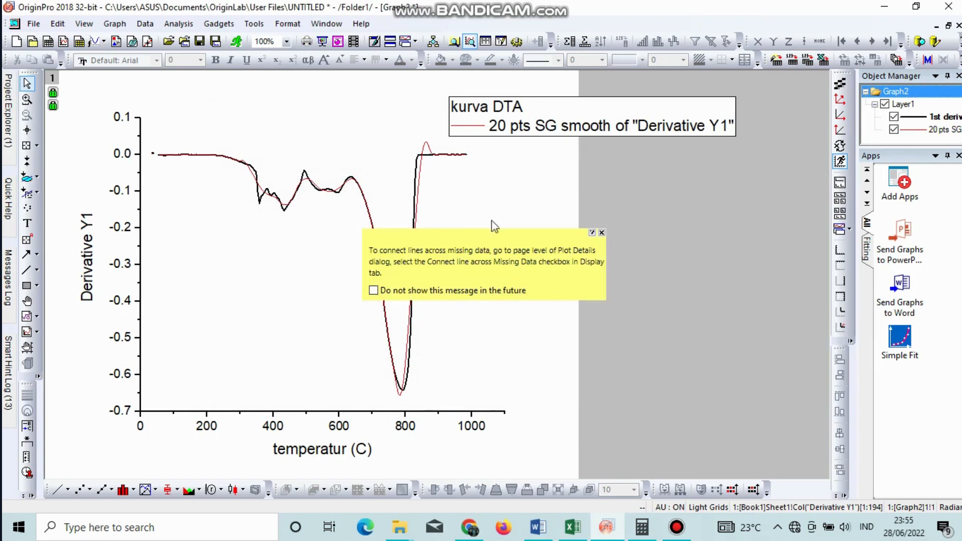
left_click(601, 234)
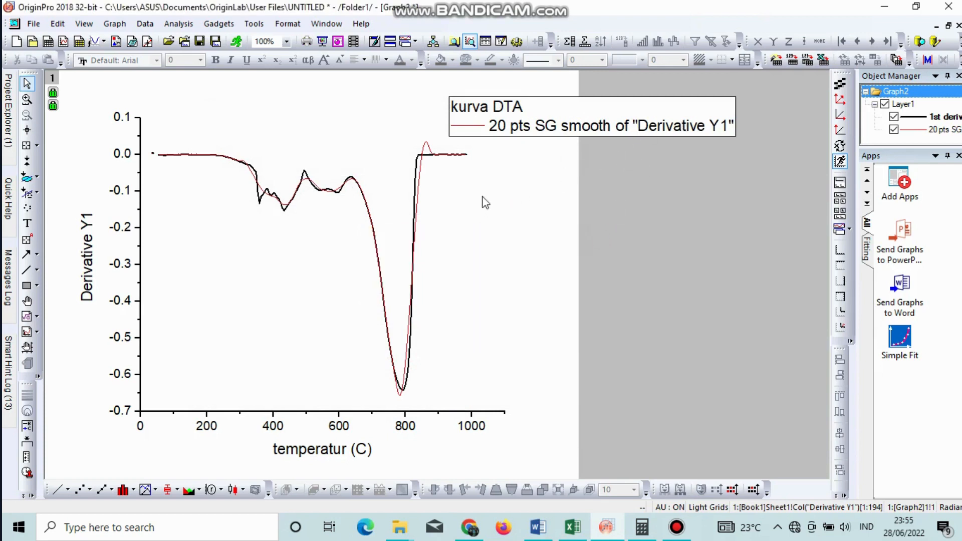
- Restore the DTA graph to a smaller window, move it clear of the Book1 worksheet and clear the worksheet's column selection
left_click(947, 25)
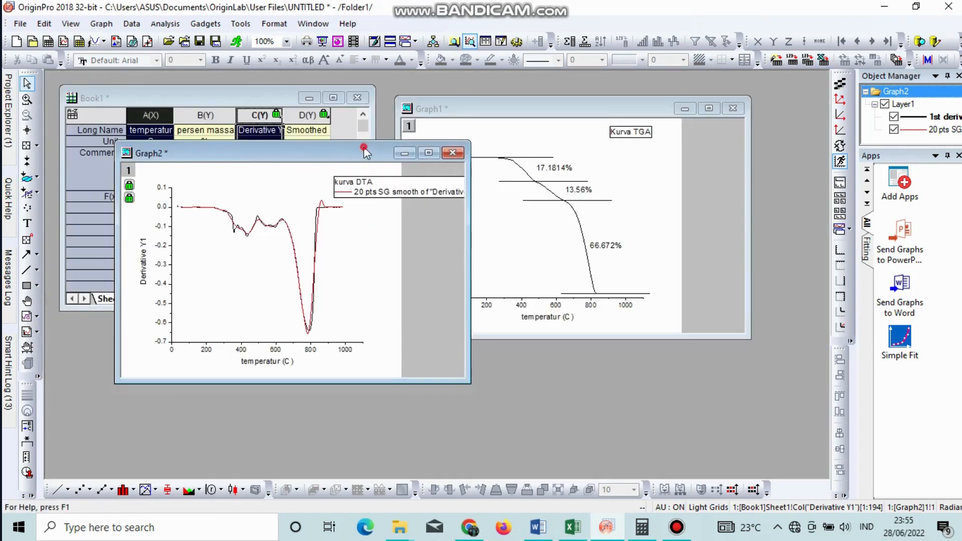
left_click_drag(361, 146, 584, 173)
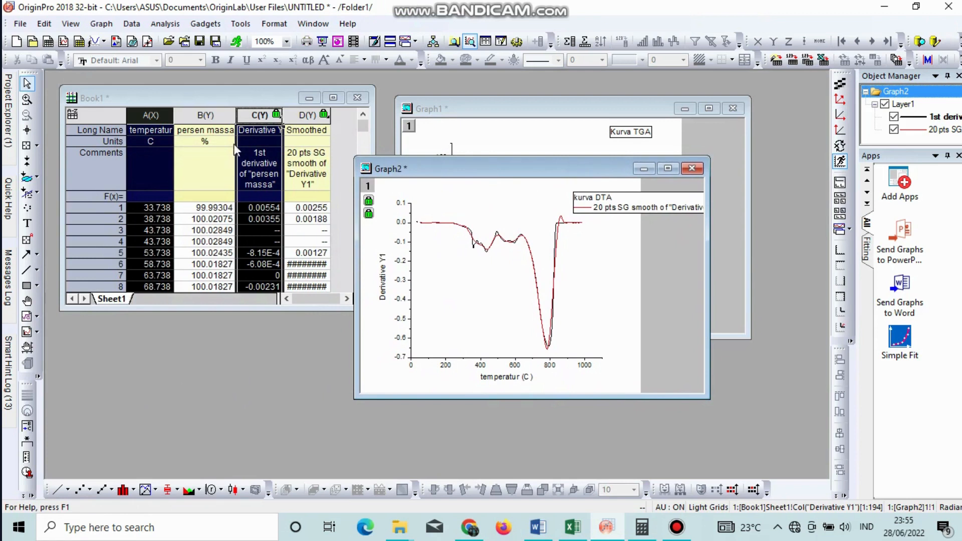
left_click(350, 140)
left_click(314, 146)
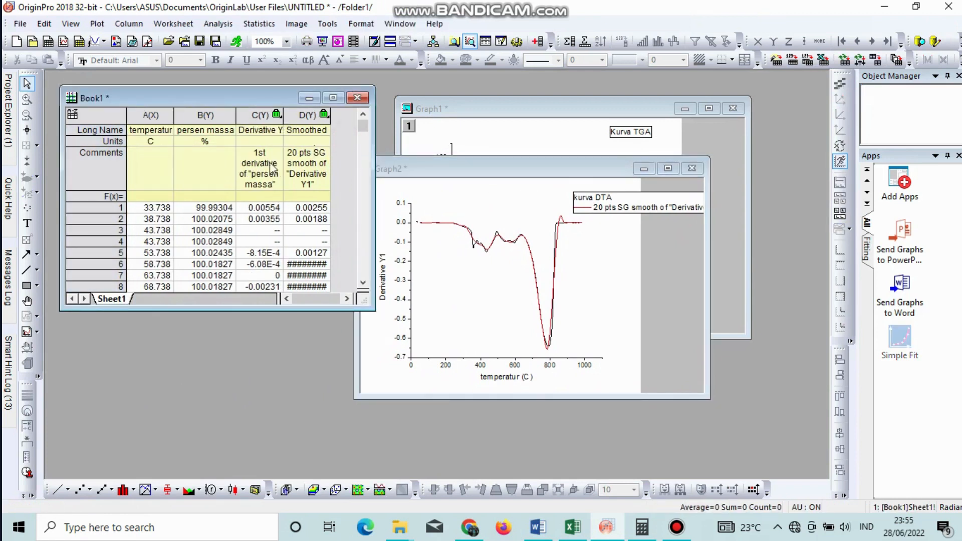
- Plot the Smoothed column D against the temperature column A of Book1 as a line graph
left_click(158, 111)
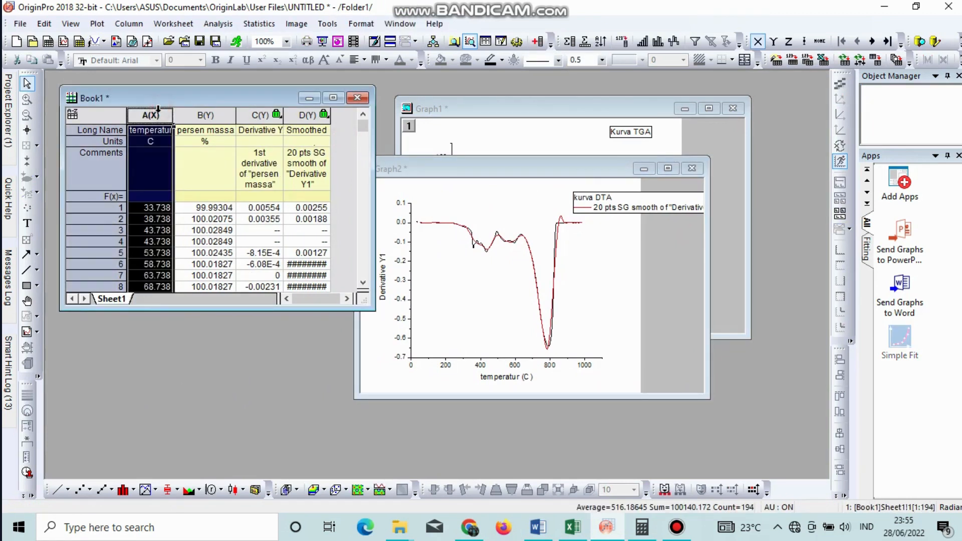
left_click(300, 115, "ctrl")
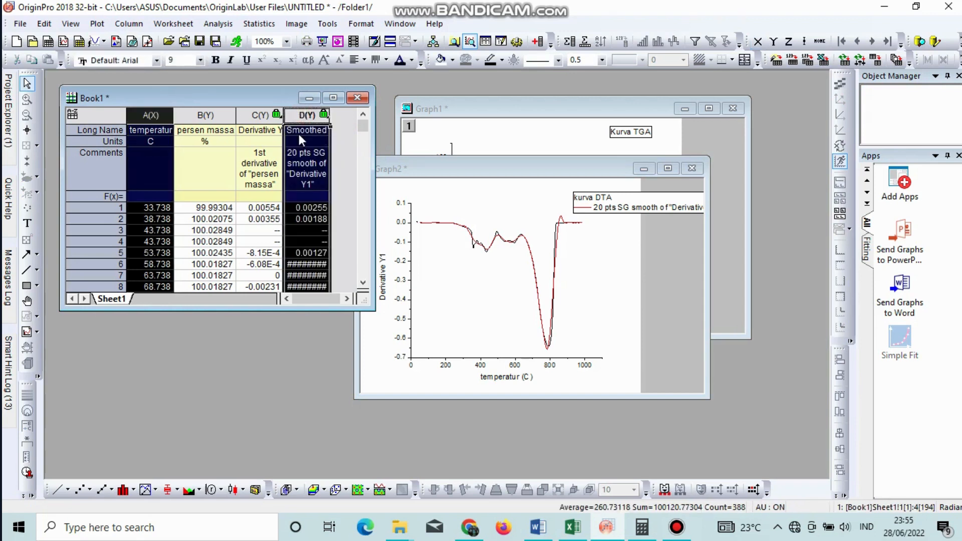
left_click(59, 490)
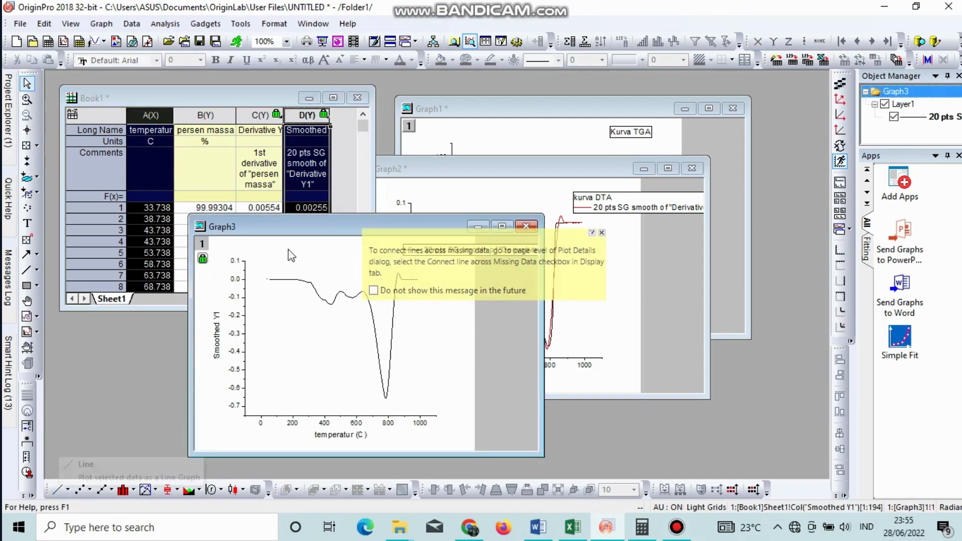
- Arrange the three graph windows so the smoothed curve, the Kurva TGA graph and the kurva DTA graph can be compared
left_click_drag(335, 228, 200, 106)
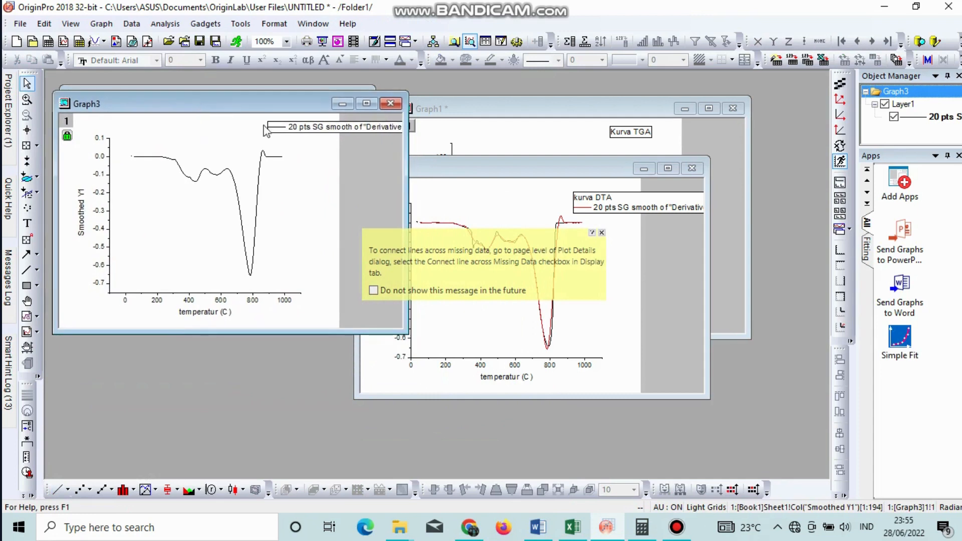
left_click_drag(475, 168, 384, 268)
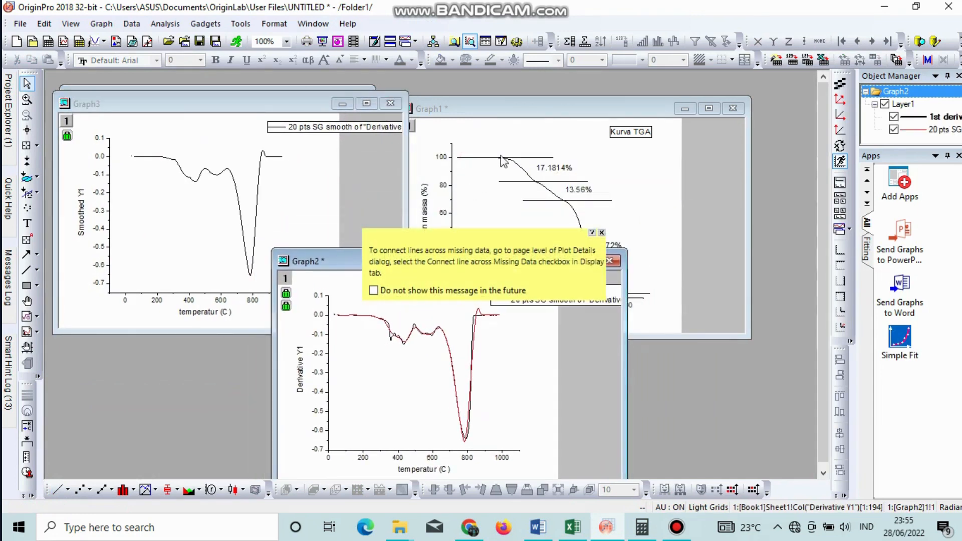
left_click_drag(525, 111, 564, 99)
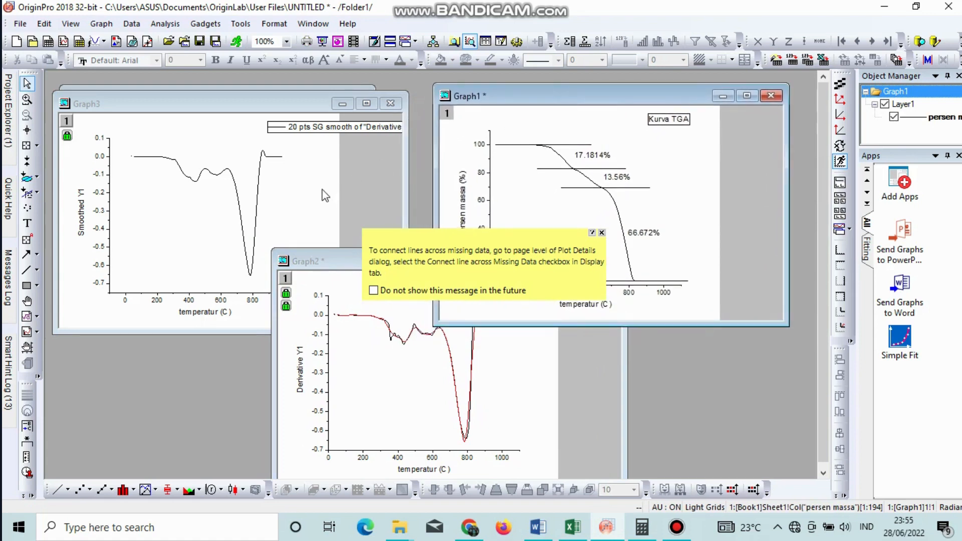
left_click(342, 260)
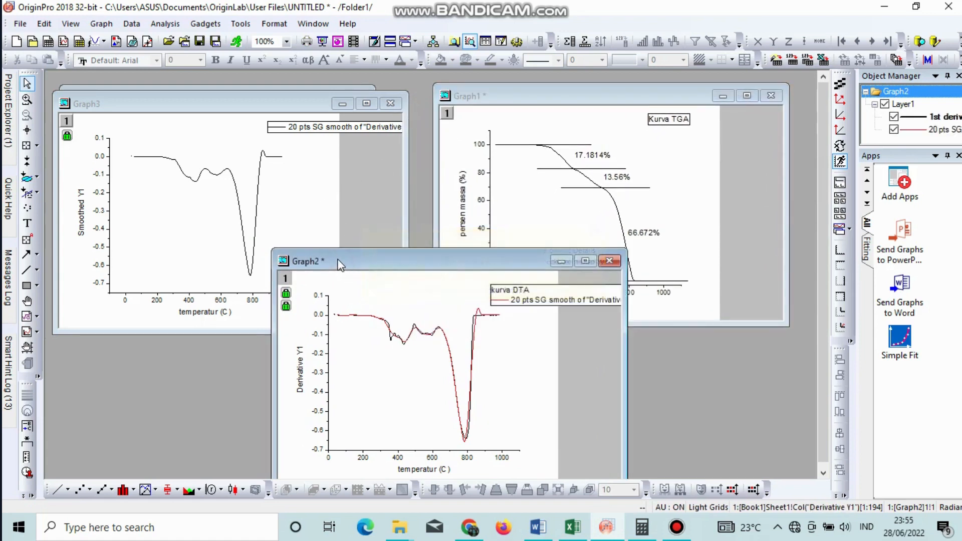
left_click_drag(362, 259, 349, 239)
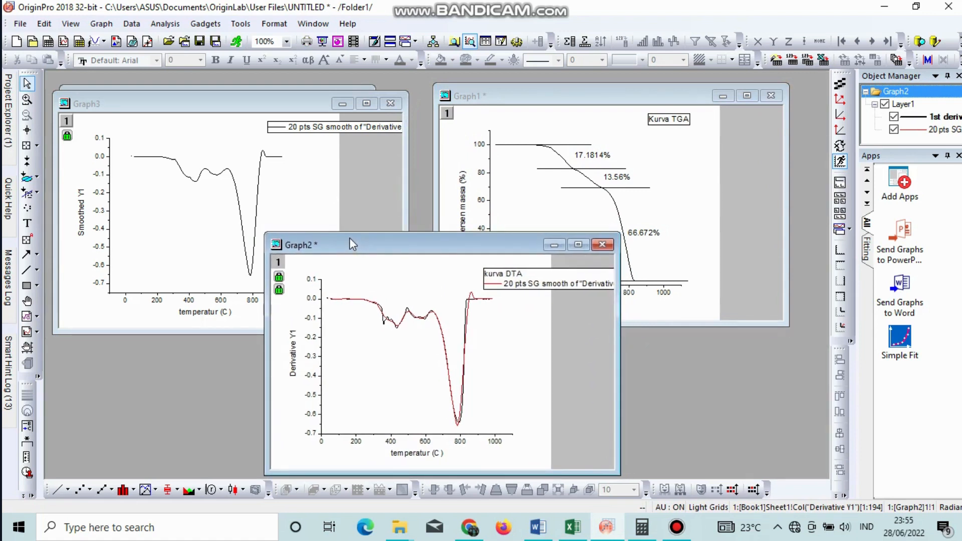